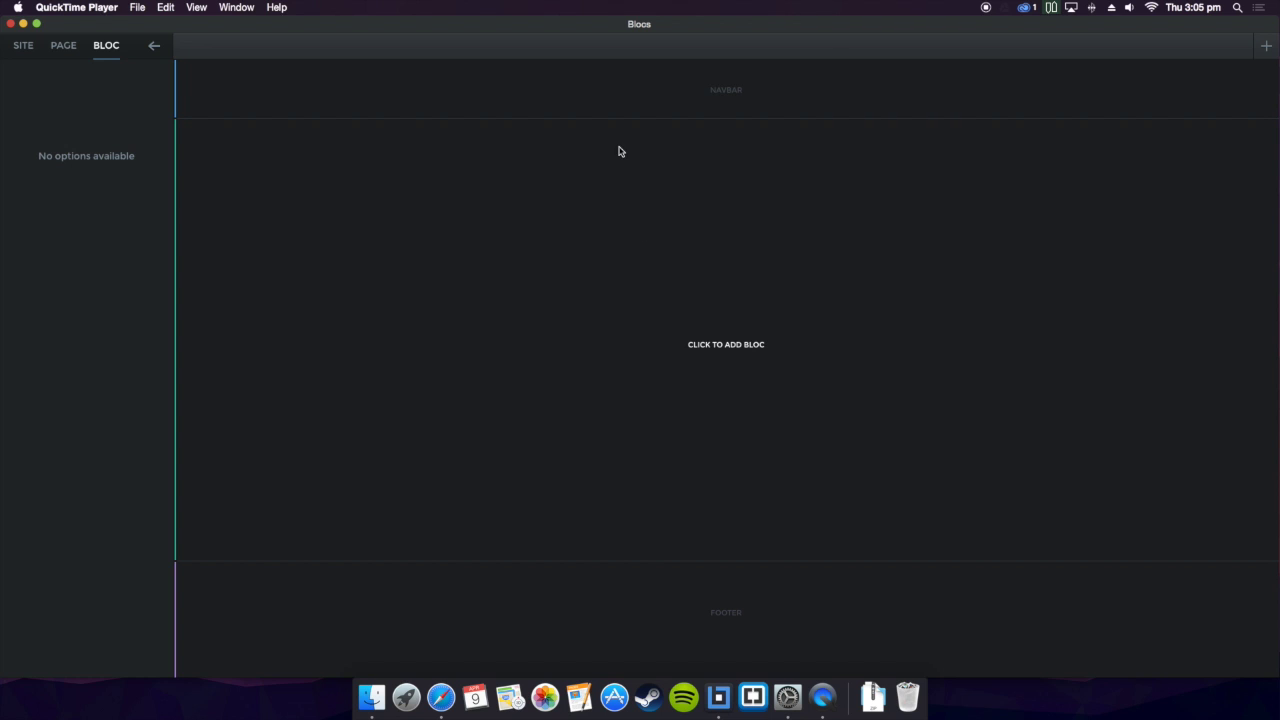
Add a single-column bloc to the Blocs page body, between the navbar and footer
{"action": "left_click", "coordinate": [624, 316]}
{"action": "left_click", "coordinate": [771, 338]}
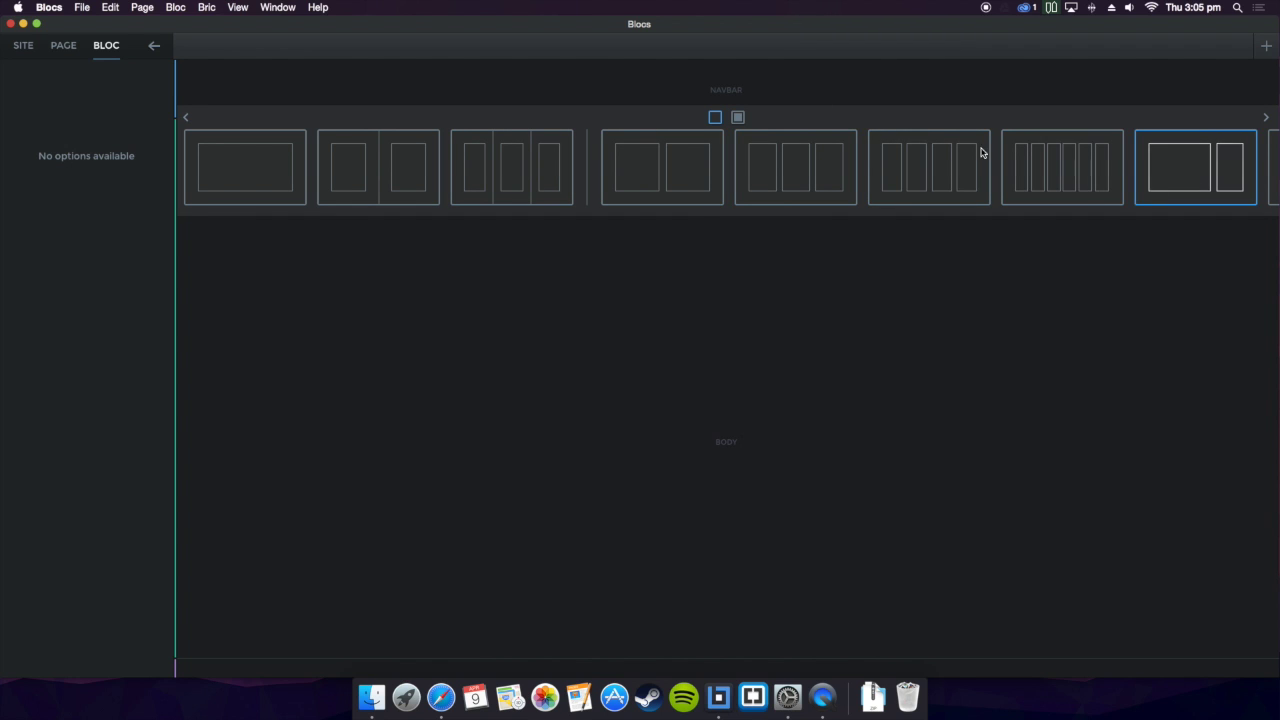
{"action": "scroll", "coordinate": [980, 154], "scroll_direction": "right", "scroll_amount": 6}
{"action": "scroll", "coordinate": [957, 147], "scroll_direction": "left", "scroll_amount": 8}
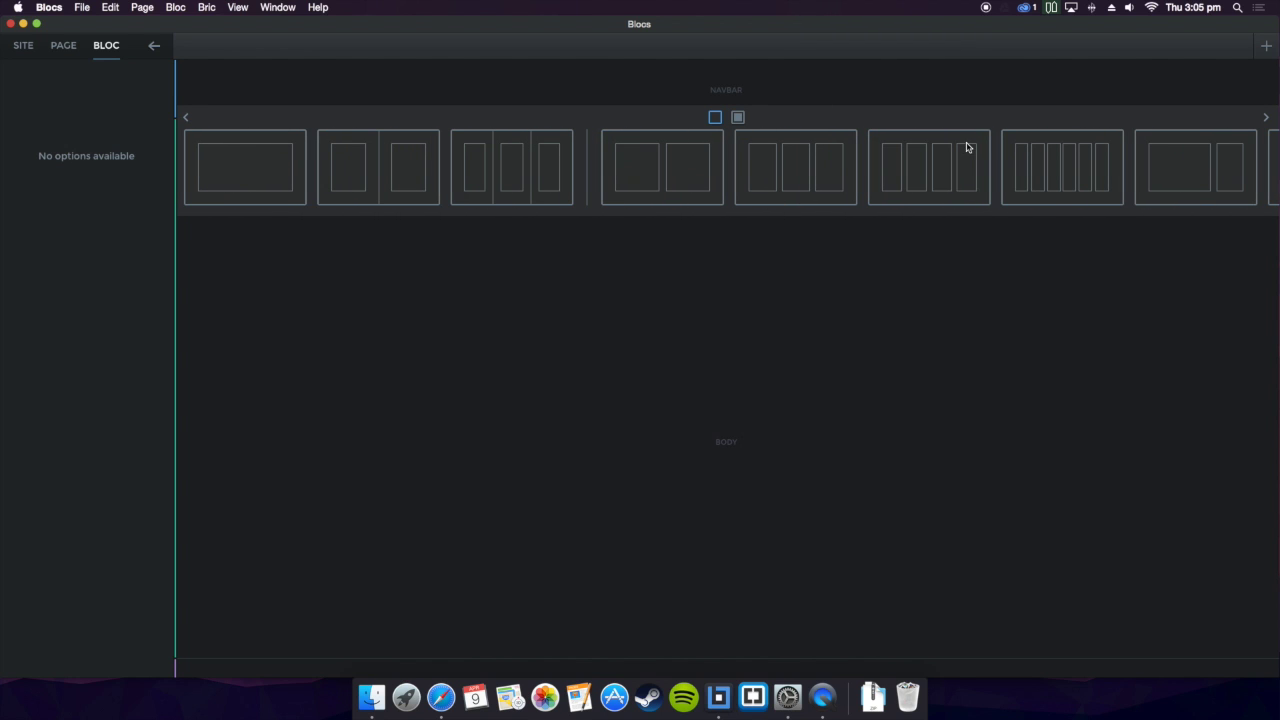
{"action": "left_click", "coordinate": [205, 166]}
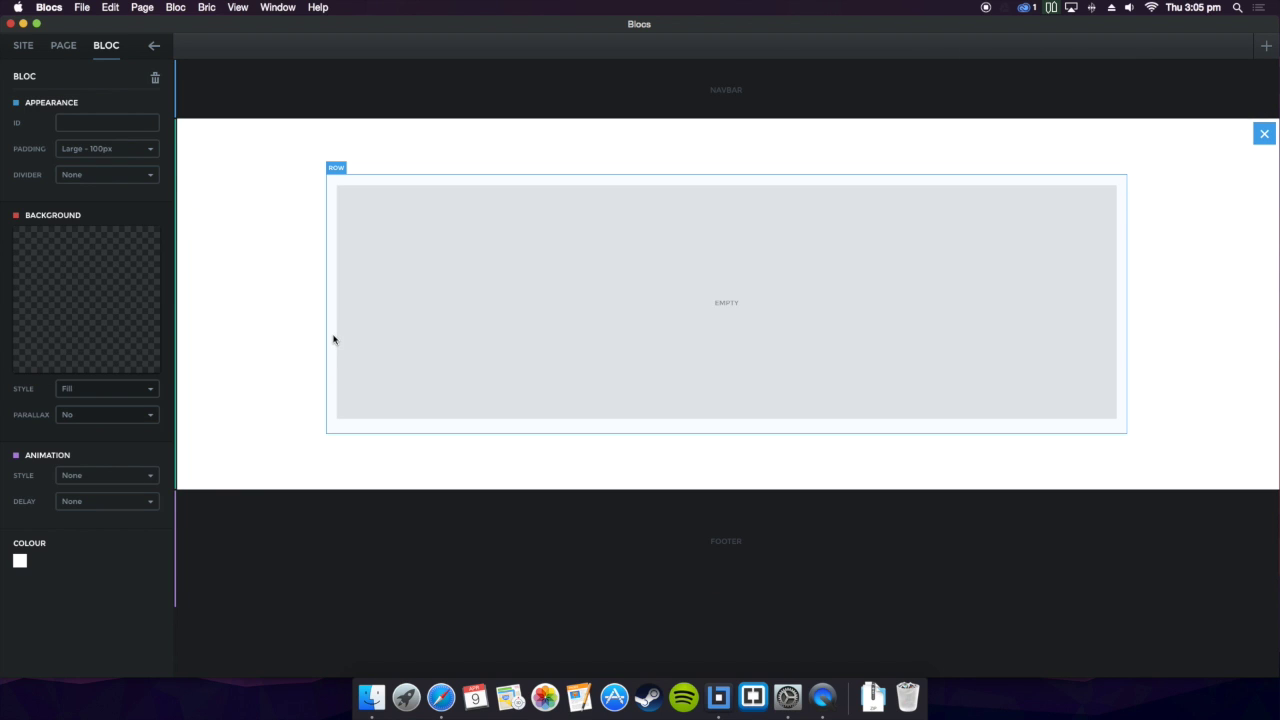
Insert the Form bric, with Name, Email and Message fields and a Submit button, into the empty column
{"action": "left_click", "coordinate": [346, 306]}
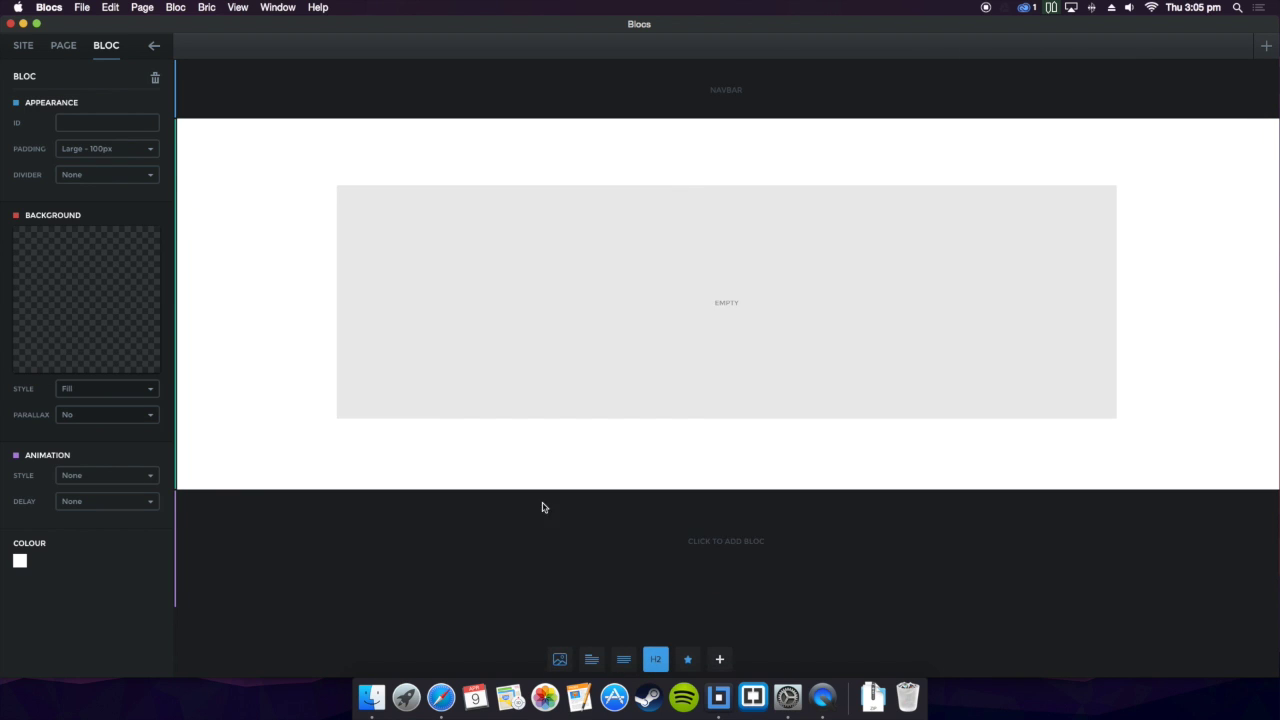
{"action": "left_click", "coordinate": [689, 660]}
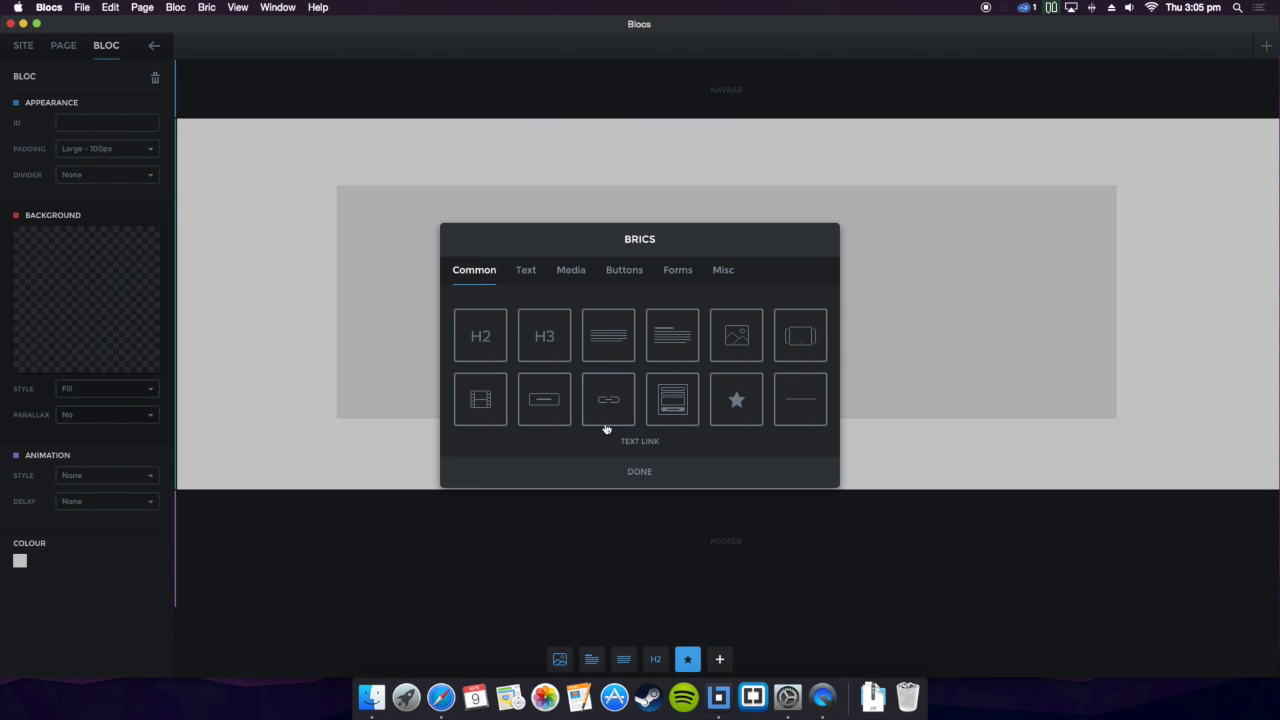
{"action": "left_click", "coordinate": [672, 399]}
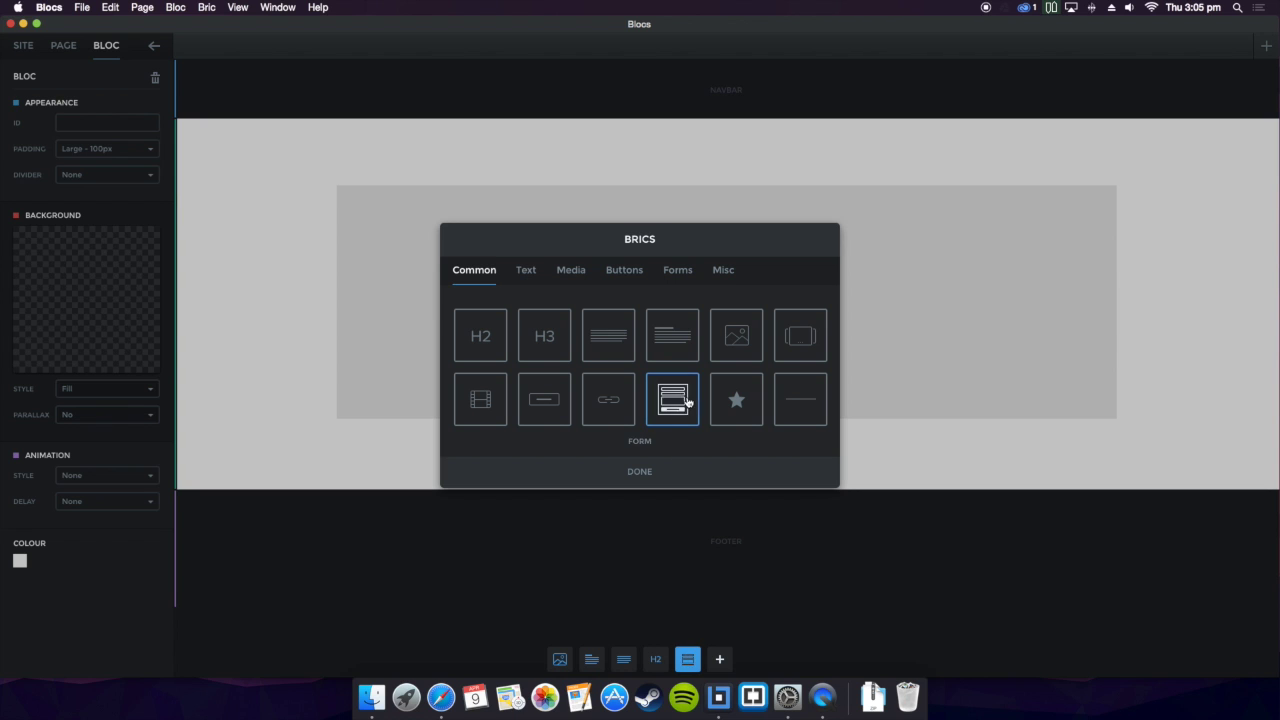
{"action": "left_click", "coordinate": [640, 472]}
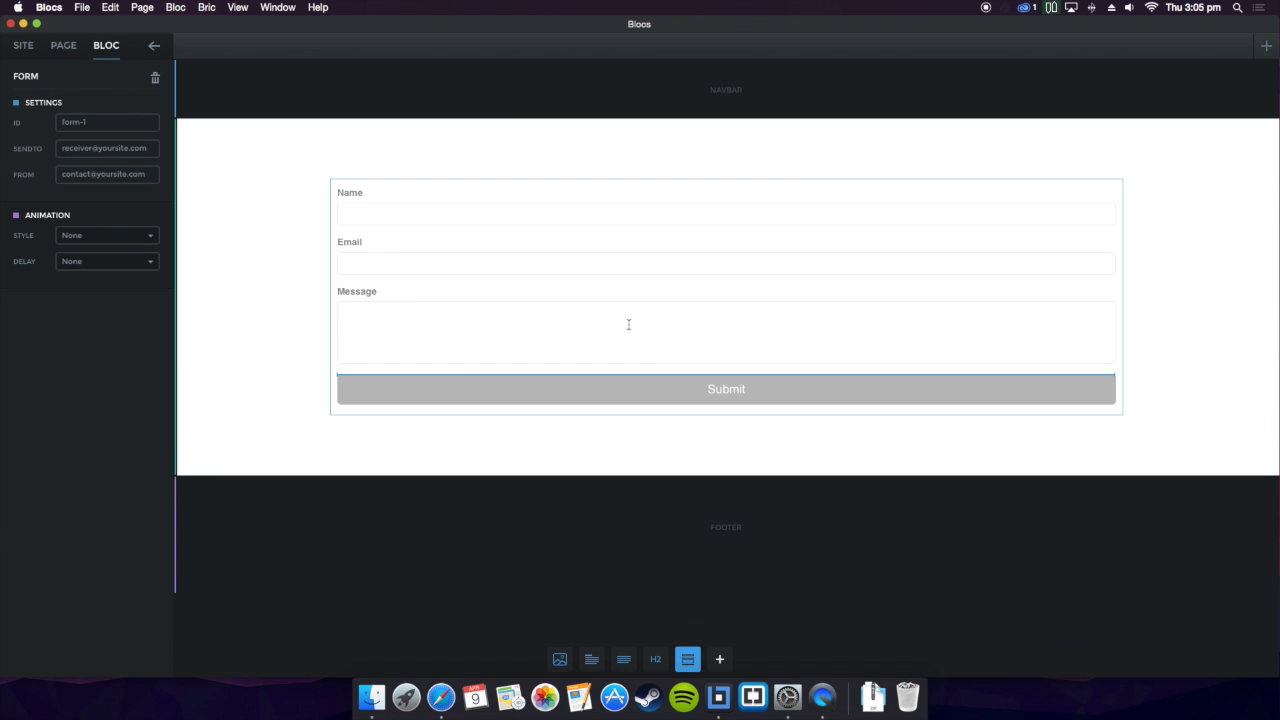
Inspect the settings of the Submit button, Name container, row, bloc and whole form
{"action": "left_click", "coordinate": [707, 392]}
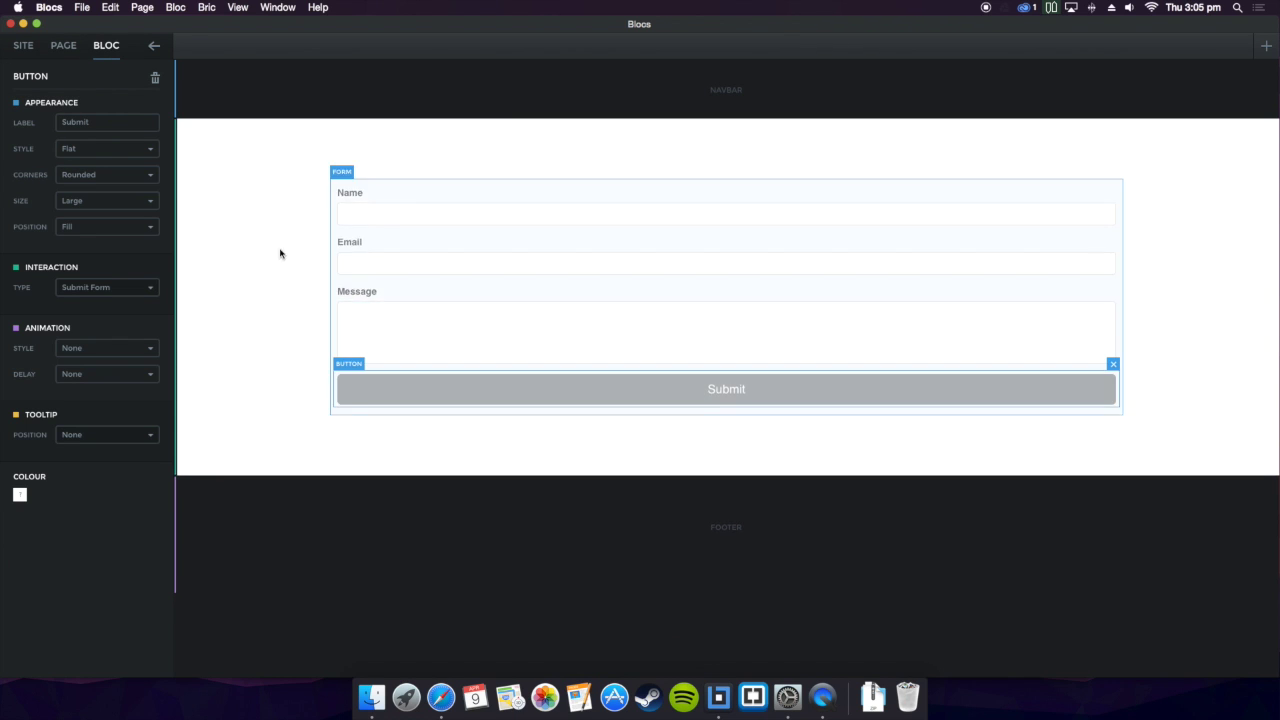
{"action": "left_click", "coordinate": [390, 194]}
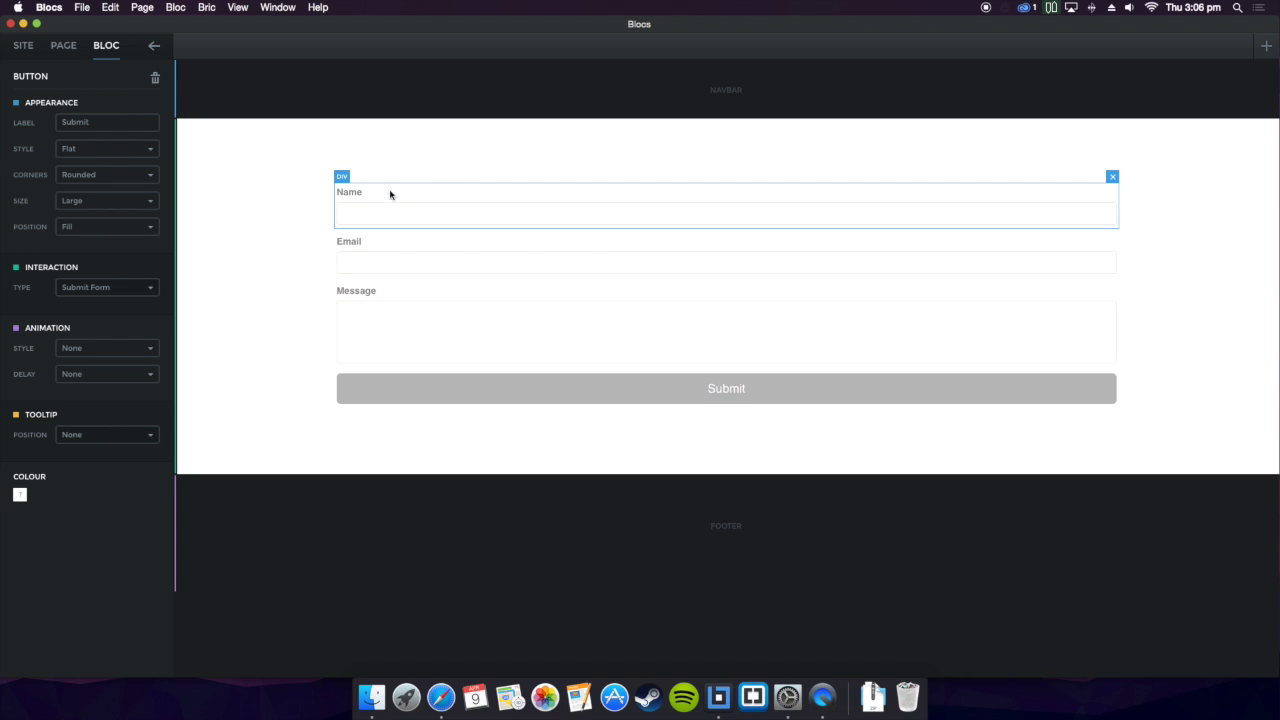
{"action": "left_click", "coordinate": [325, 234]}
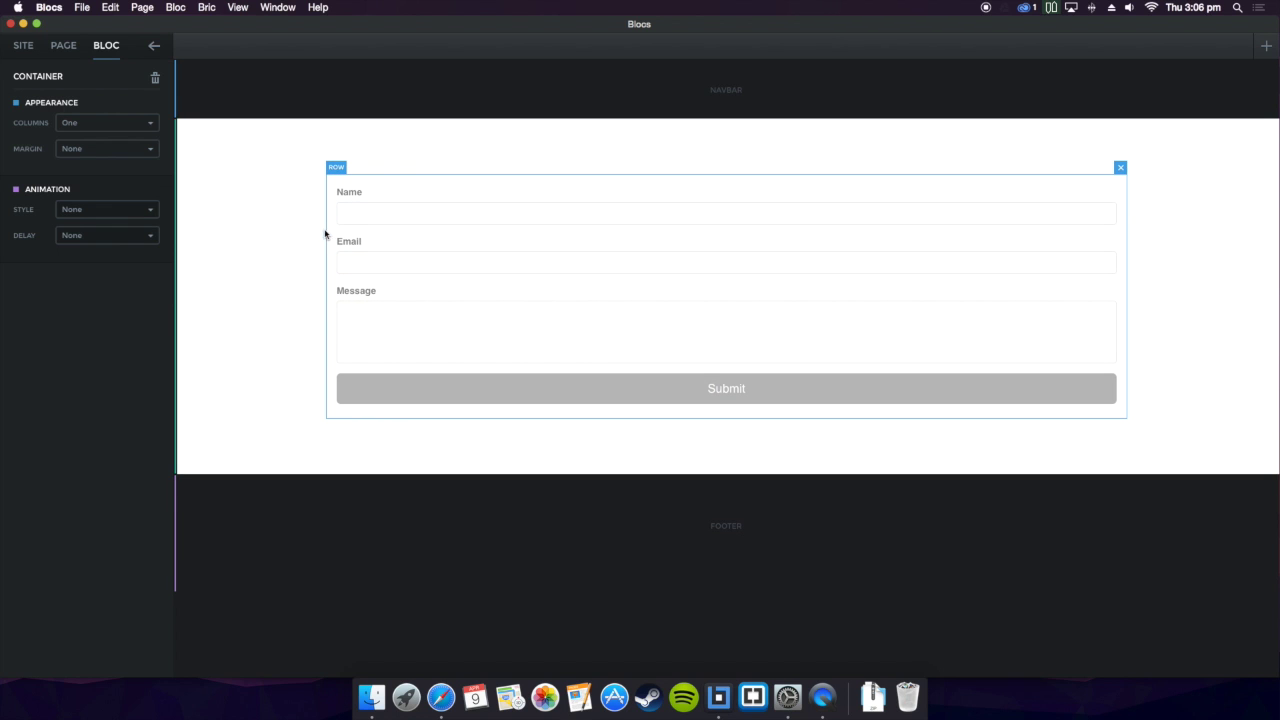
{"action": "left_click", "coordinate": [390, 174]}
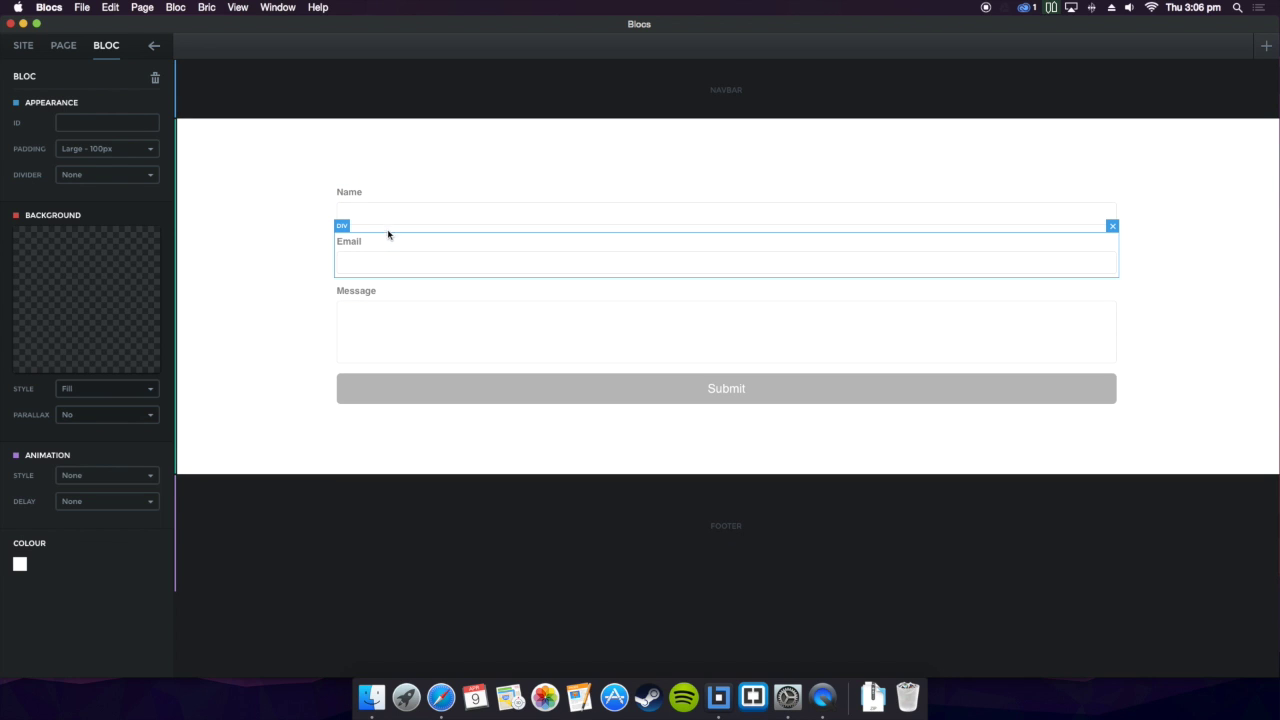
{"action": "left_click", "coordinate": [390, 233]}
Review the form's Send To, From and ID values, then the surrounding bloc and Submit button
{"action": "left_click_drag", "start_coordinate": [150, 148], "coordinate": [78, 147]}
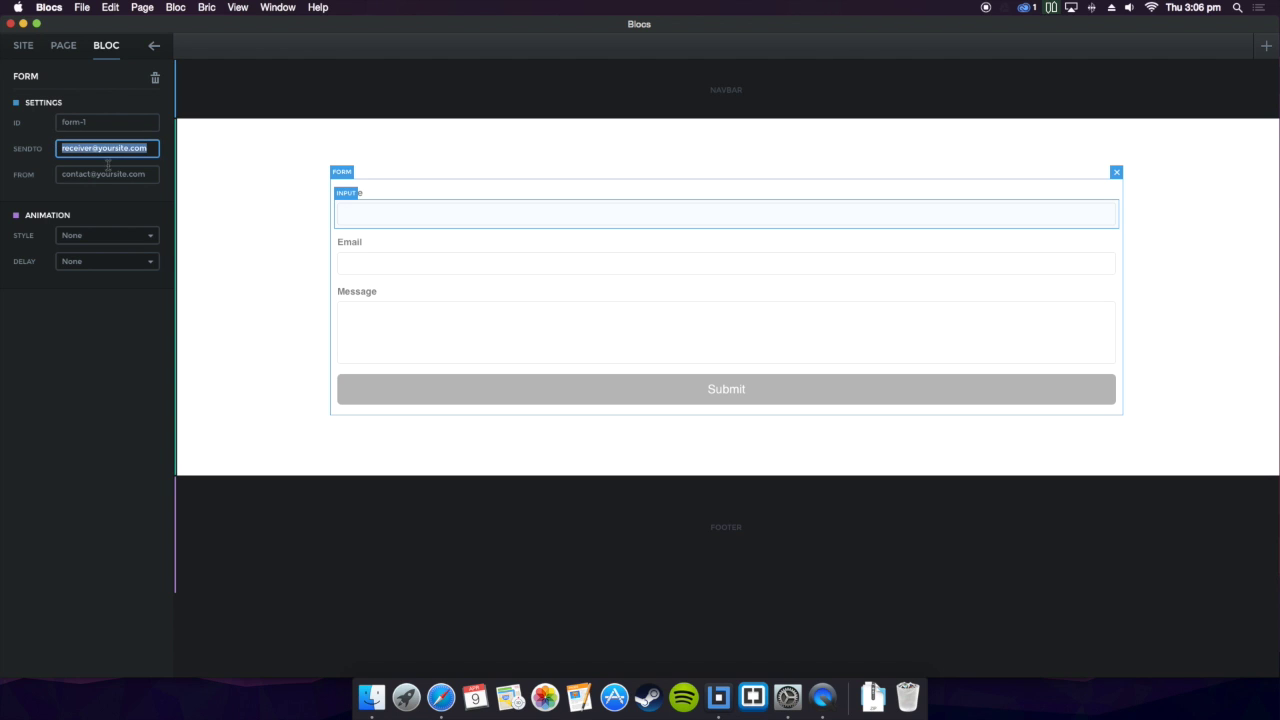
{"action": "left_click_drag", "start_coordinate": [148, 174], "coordinate": [3, 171]}
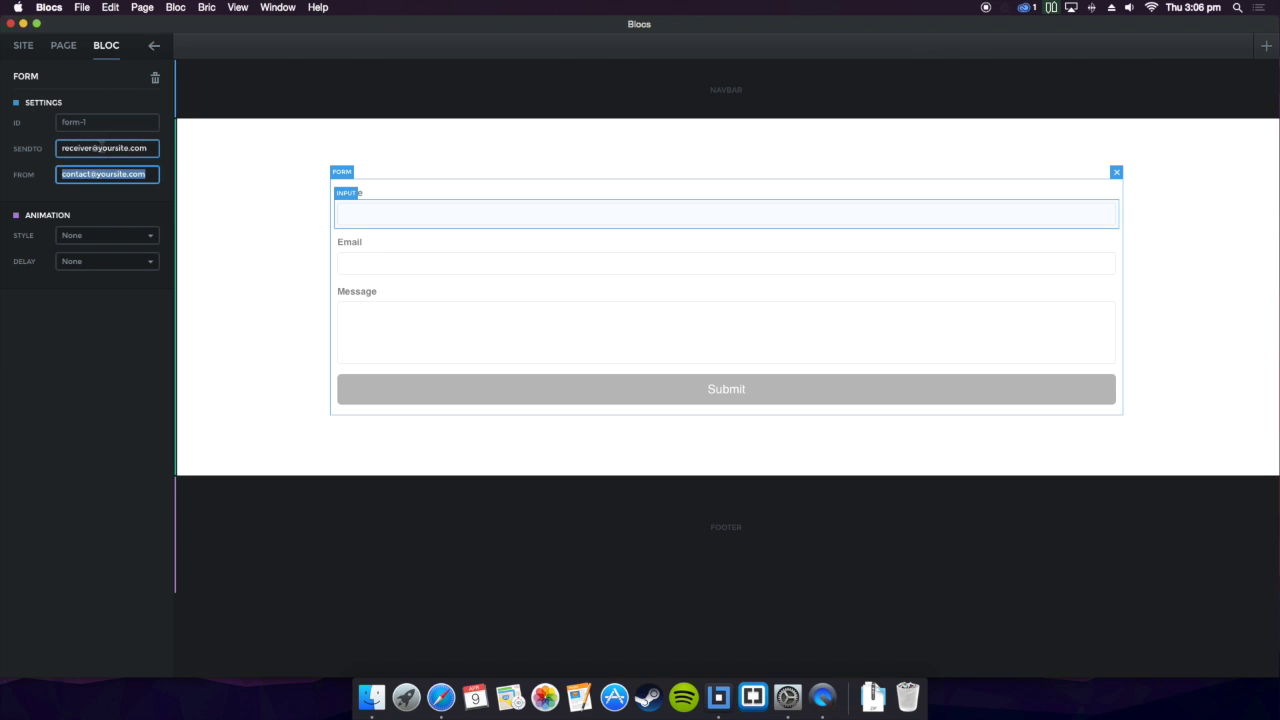
{"action": "left_click_drag", "start_coordinate": [100, 122], "coordinate": [58, 122]}
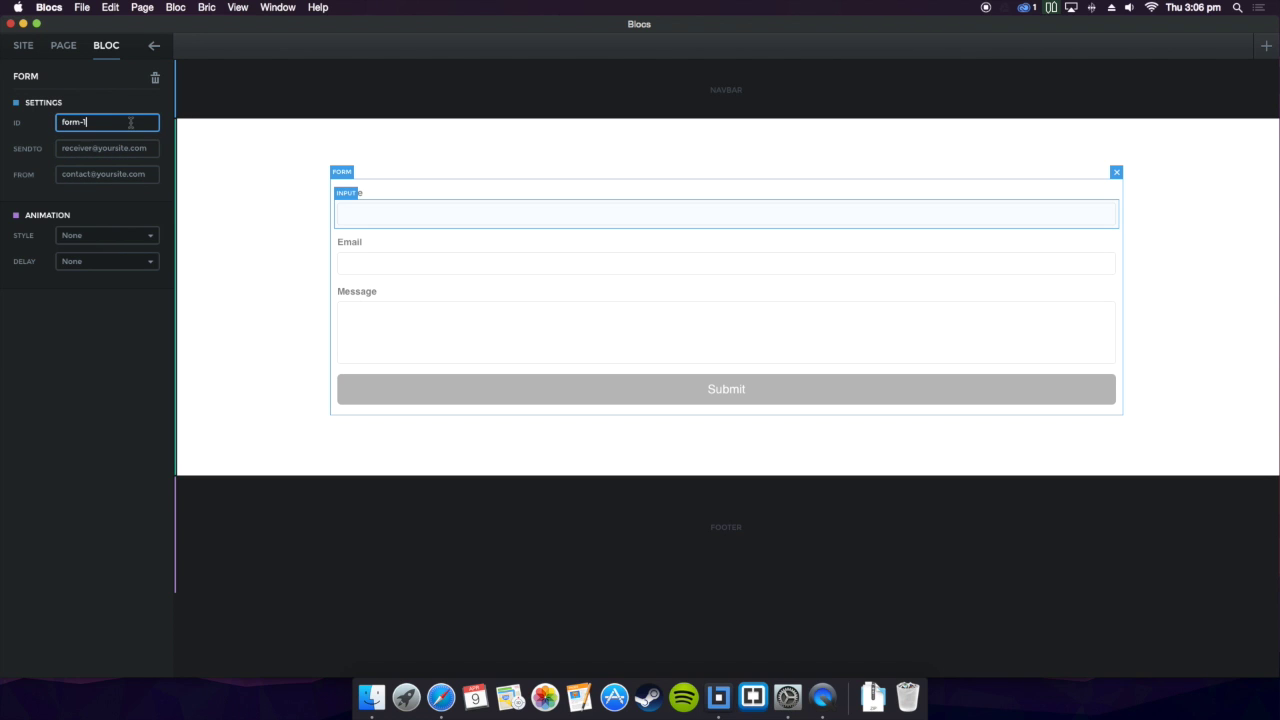
{"action": "left_click", "coordinate": [274, 274]}
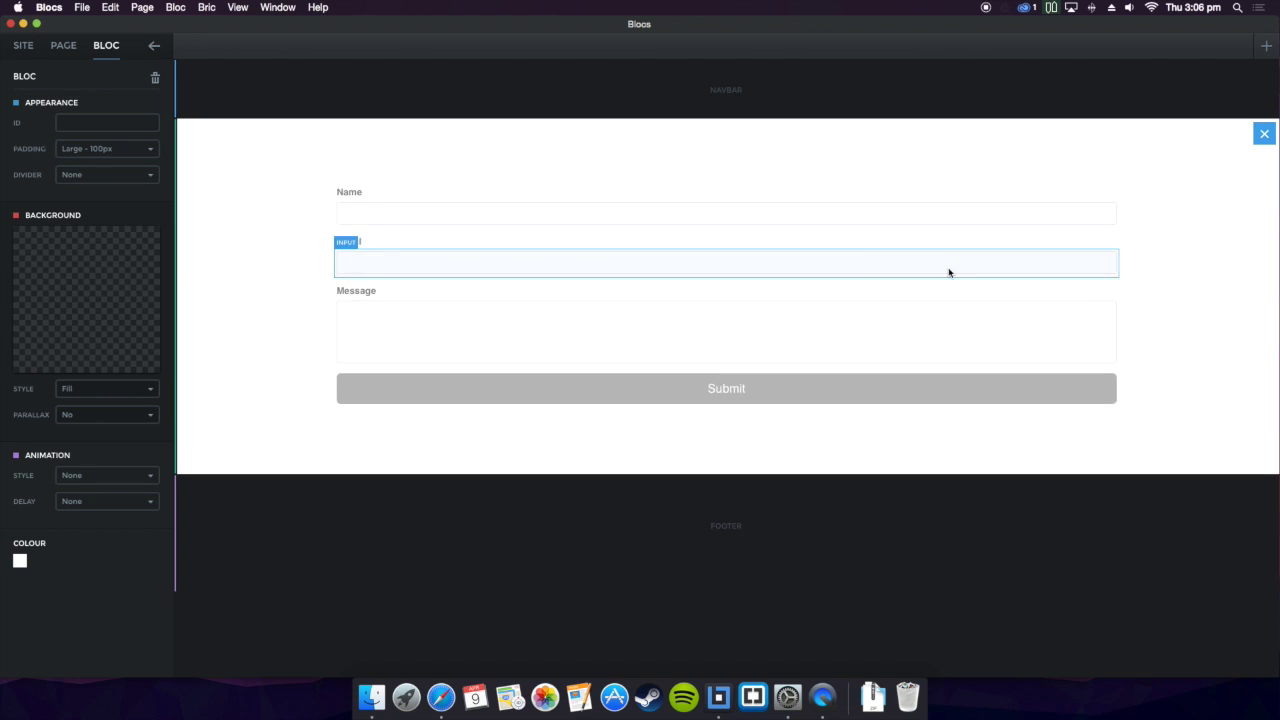
{"action": "left_click", "coordinate": [814, 383]}
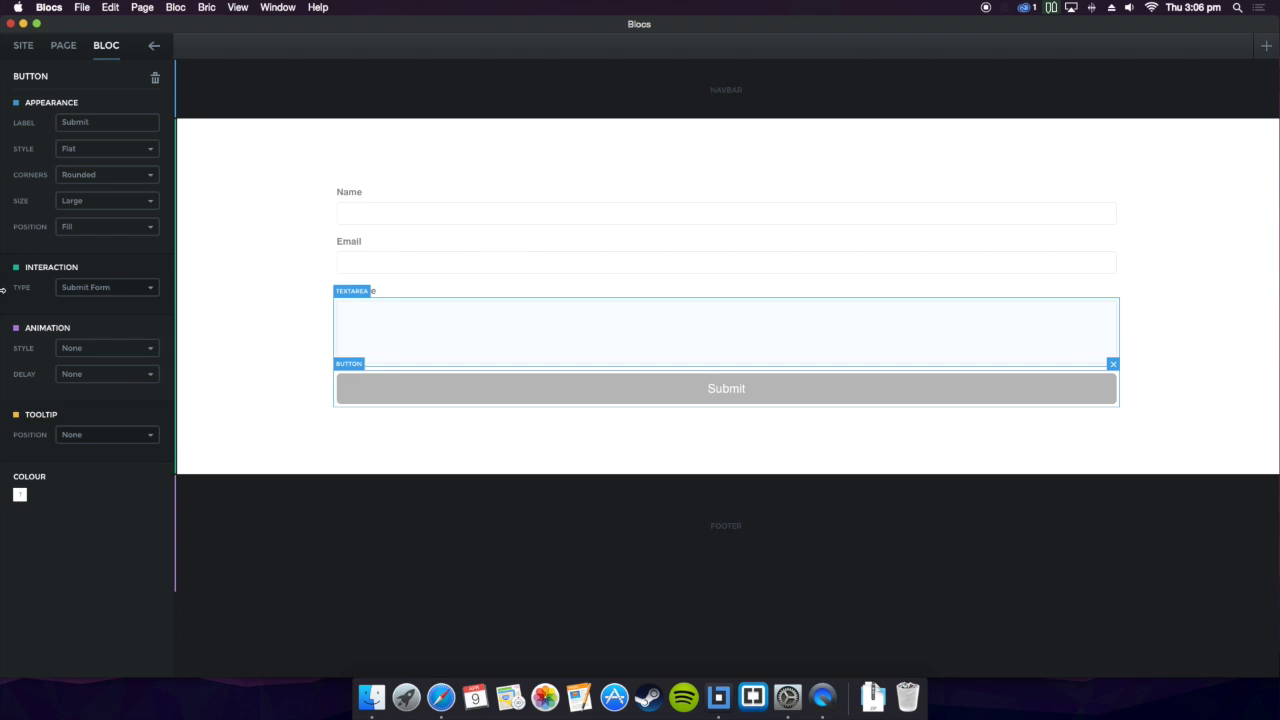
{"action": "left_click", "coordinate": [1146, 417]}
Replace the contact-form bloc with a new single-column bloc
{"action": "left_click", "coordinate": [1264, 134]}
{"action": "left_click", "coordinate": [825, 218]}
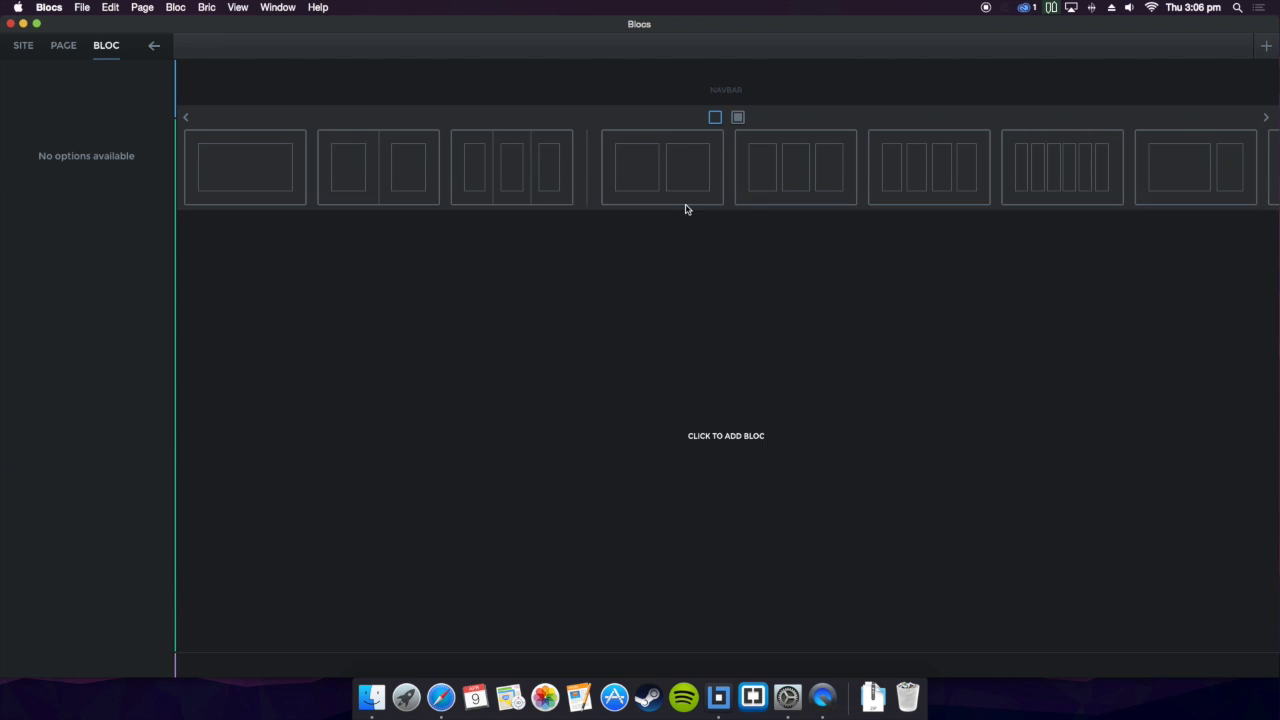
{"action": "left_click", "coordinate": [249, 186]}
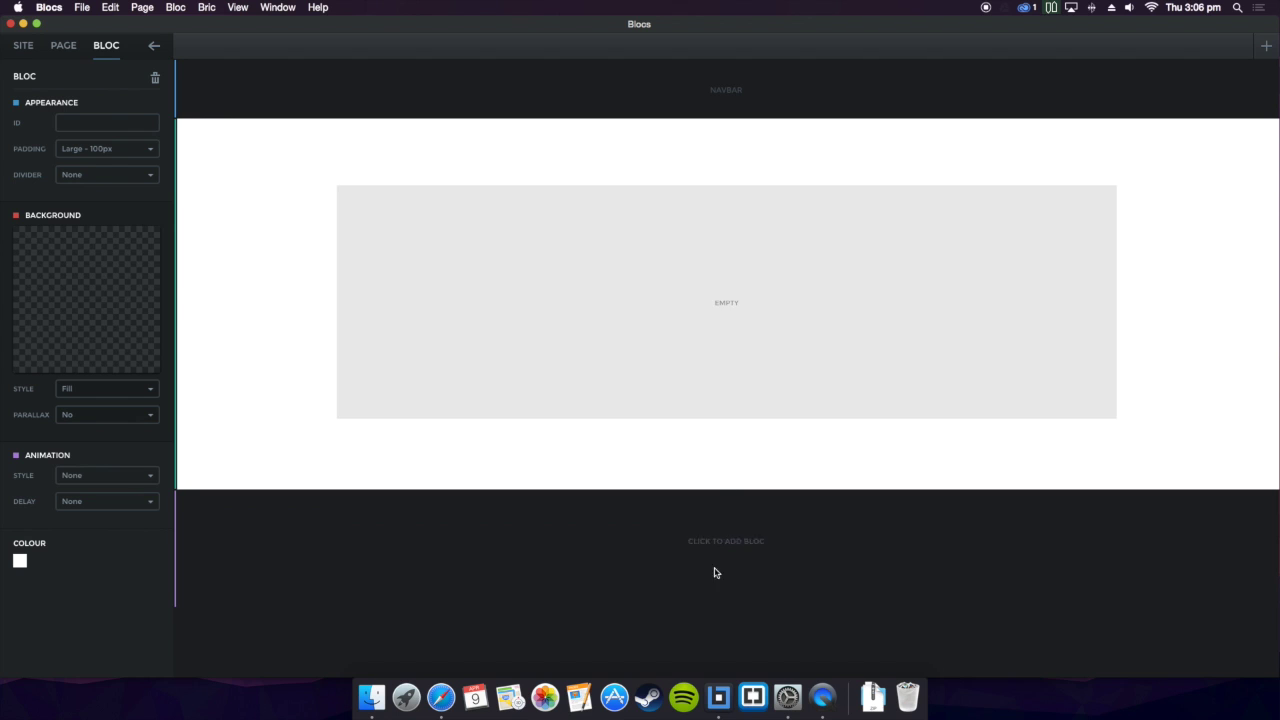
Place two radio buttons from the Forms Radio bric into the bloc
{"action": "left_click", "coordinate": [719, 659]}
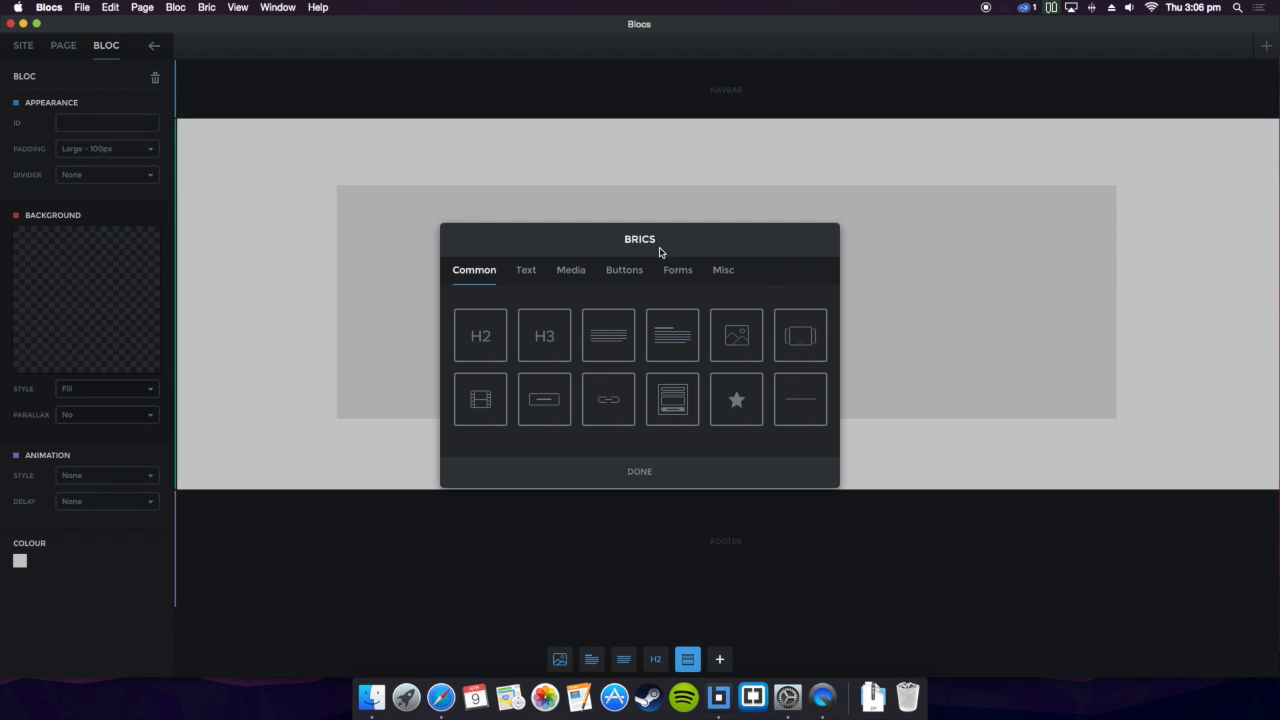
{"action": "left_click", "coordinate": [679, 272]}
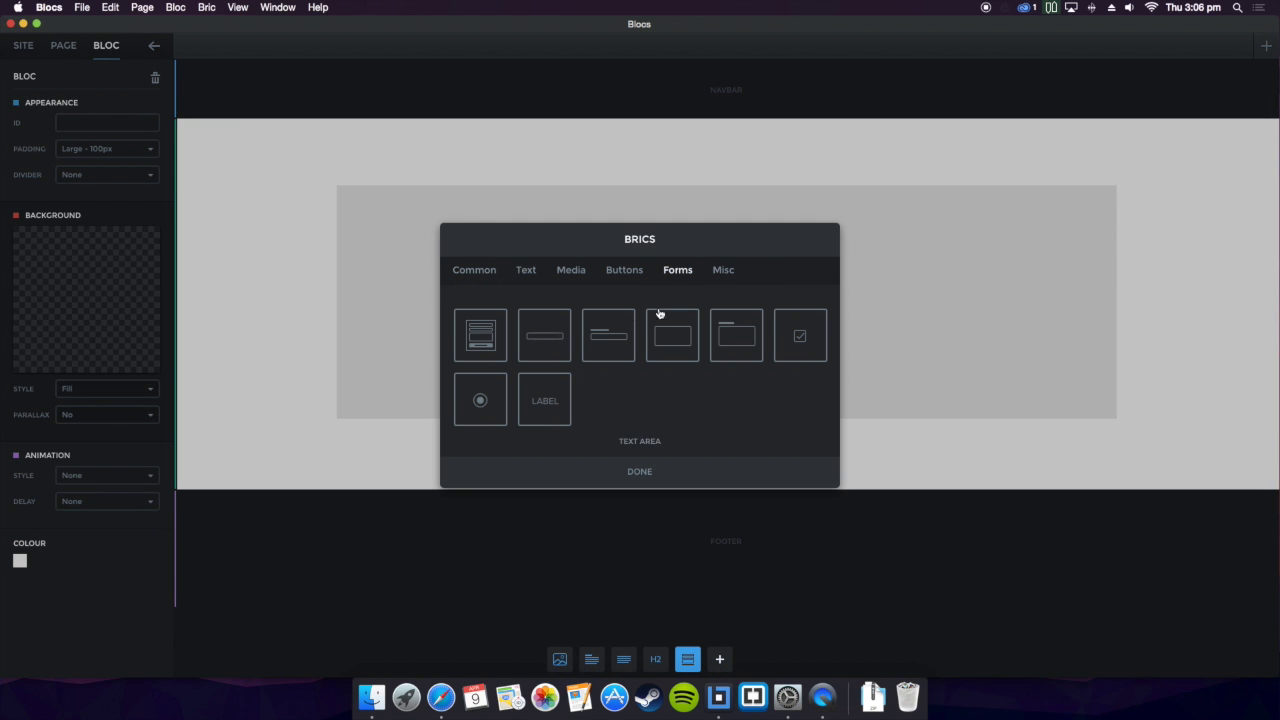
{"action": "left_click", "coordinate": [481, 401]}
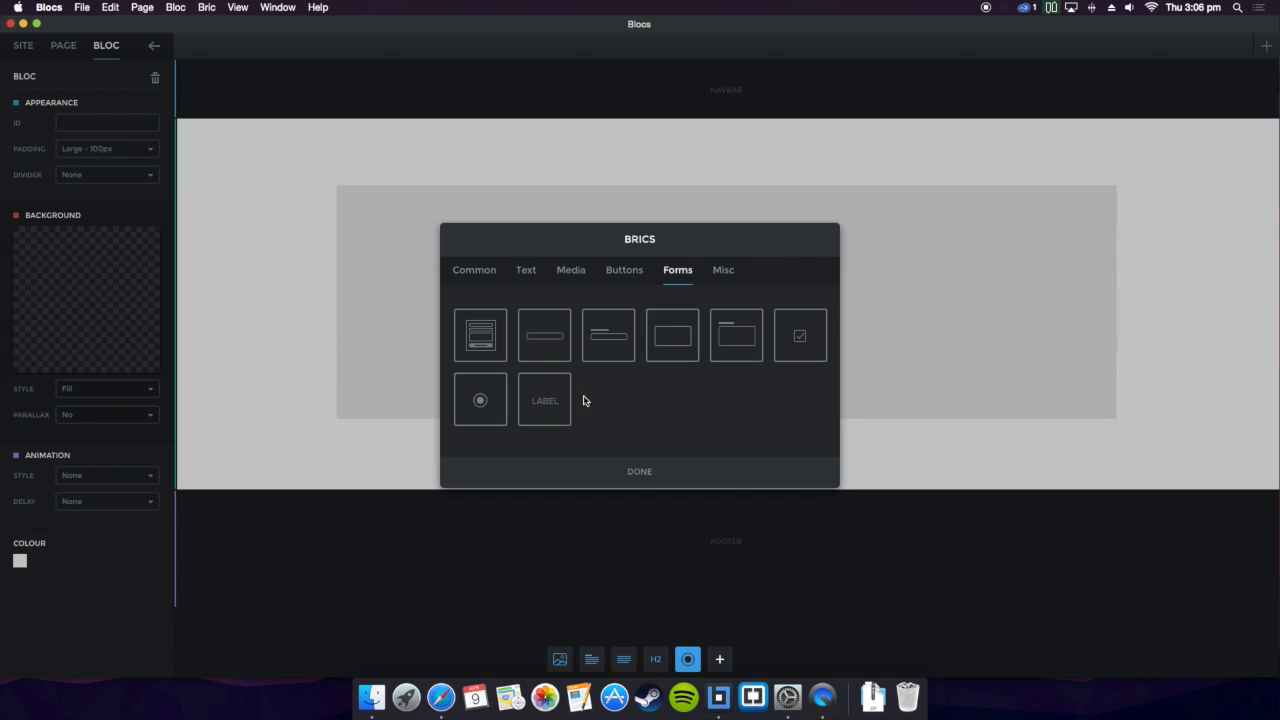
{"action": "left_click", "coordinate": [640, 472]}
{"action": "left_click", "coordinate": [598, 284]}
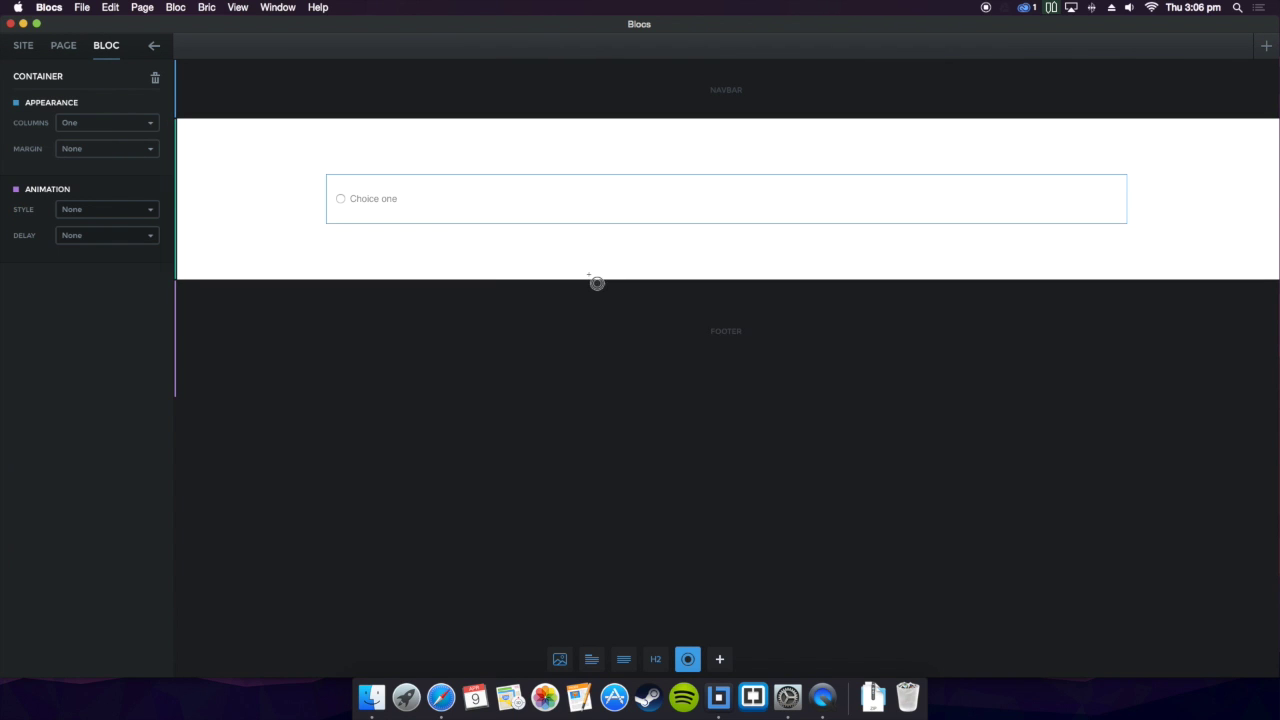
{"action": "left_click", "coordinate": [403, 216]}
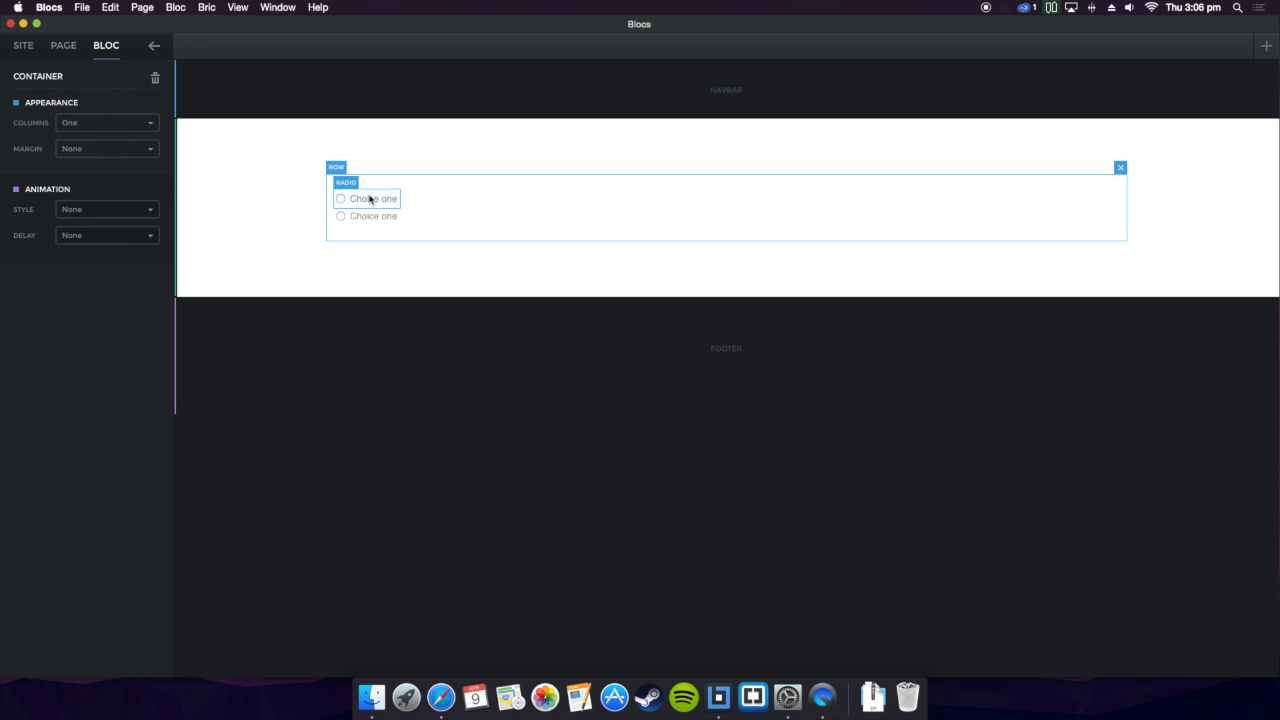
Stop placing radios and delete the row of radio buttons
{"action": "left_click", "coordinate": [335, 203]}
{"action": "left_click", "coordinate": [329, 210]}
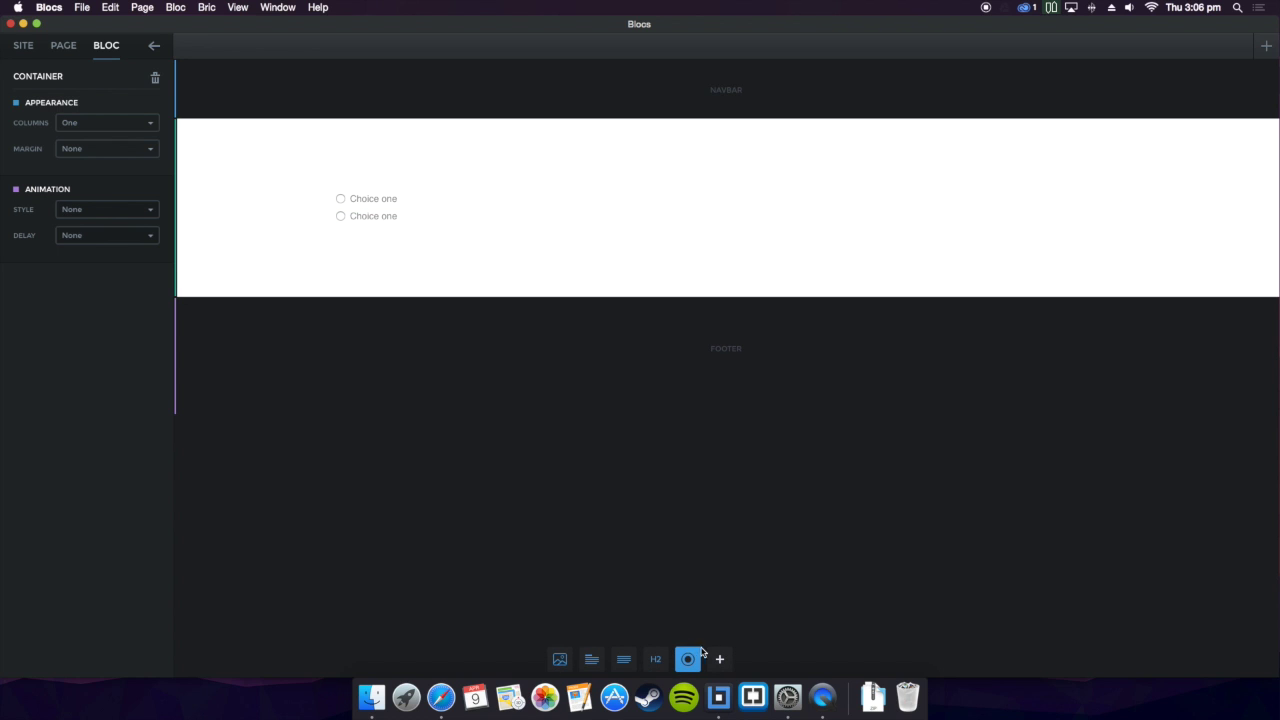
{"action": "key", "text": "Escape"}
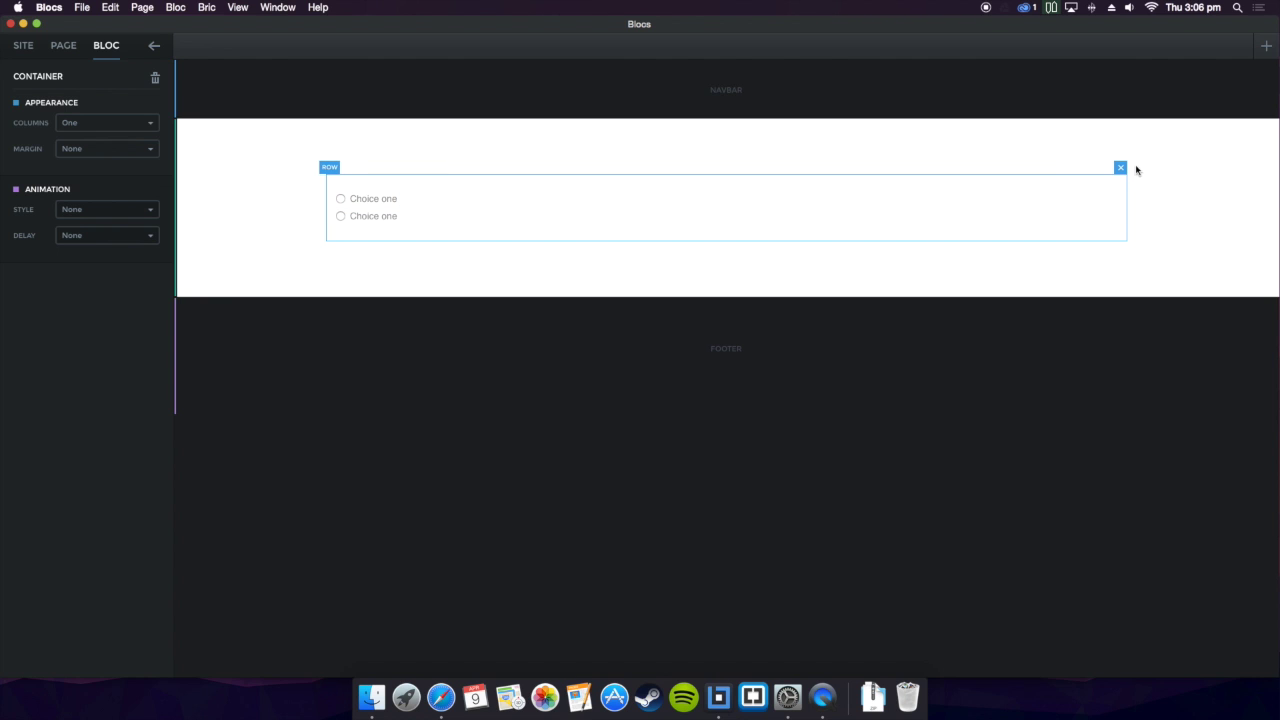
{"action": "left_click", "coordinate": [1120, 168]}
Delete the existing single-column bloc from the page
{"action": "left_click", "coordinate": [441, 697]}
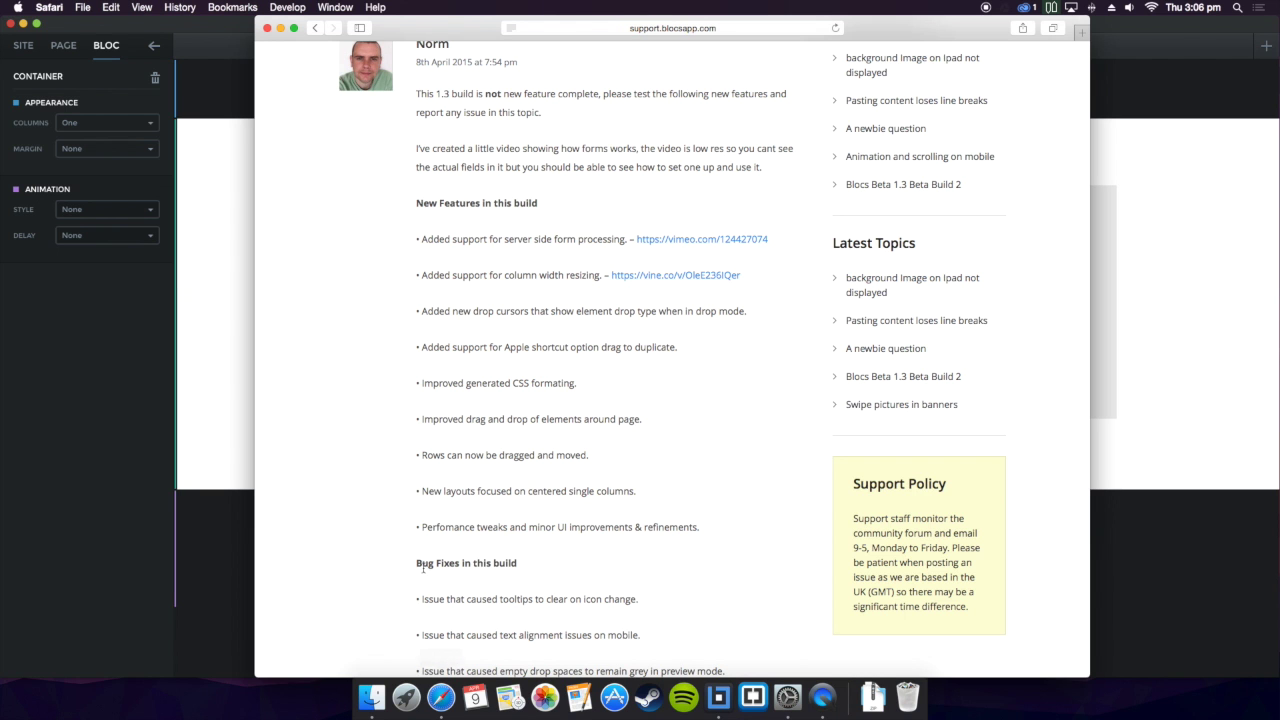
{"action": "left_click", "coordinate": [224, 326]}
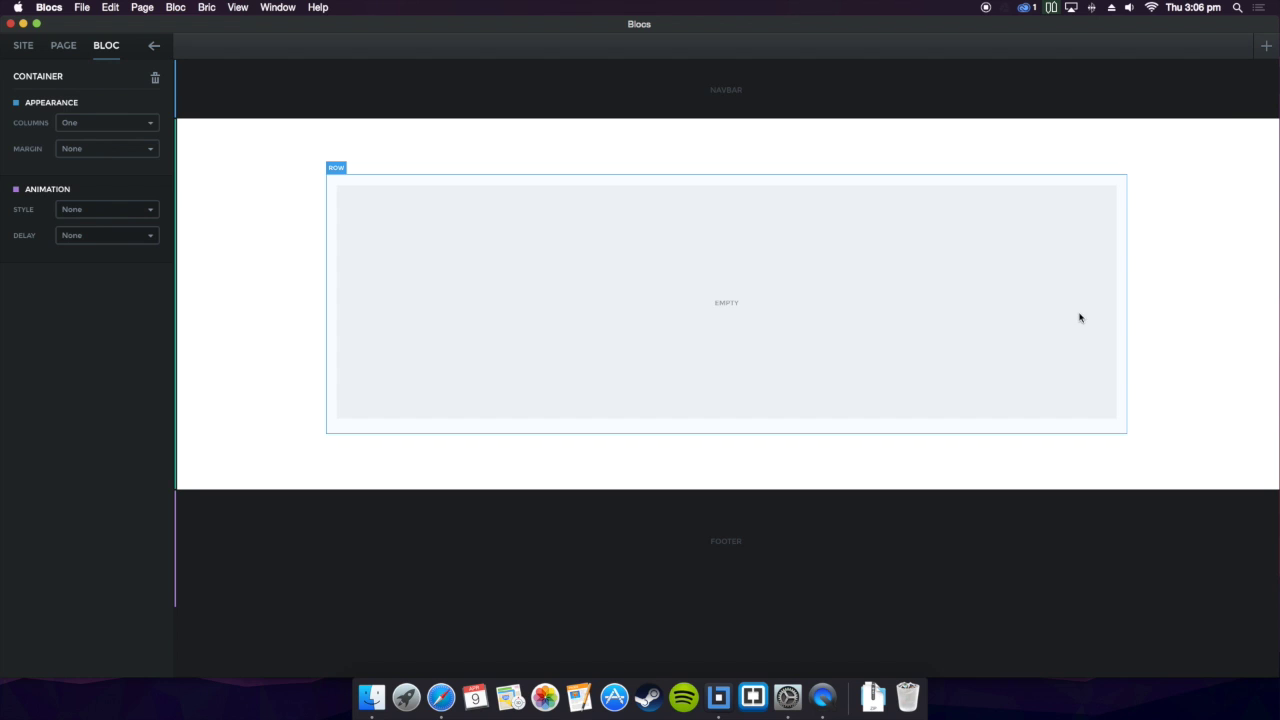
{"action": "left_click", "coordinate": [1253, 127]}
{"action": "left_click", "coordinate": [1266, 135]}
Add a narrow-plus-wide two-column bloc and drag the divider to narrow the left column
{"action": "left_click", "coordinate": [745, 178]}
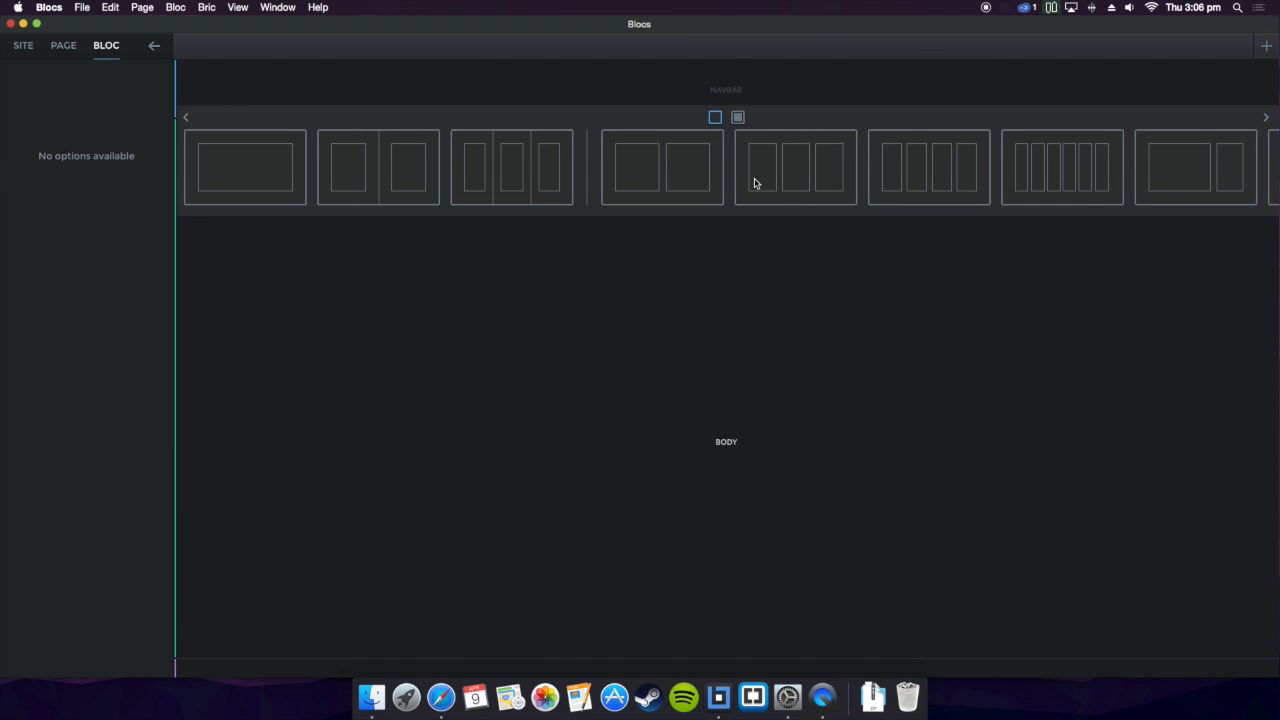
{"action": "scroll", "coordinate": [803, 174], "scroll_direction": "right", "scroll_amount": 3}
{"action": "scroll", "coordinate": [760, 175], "scroll_direction": "right", "scroll_amount": 10}
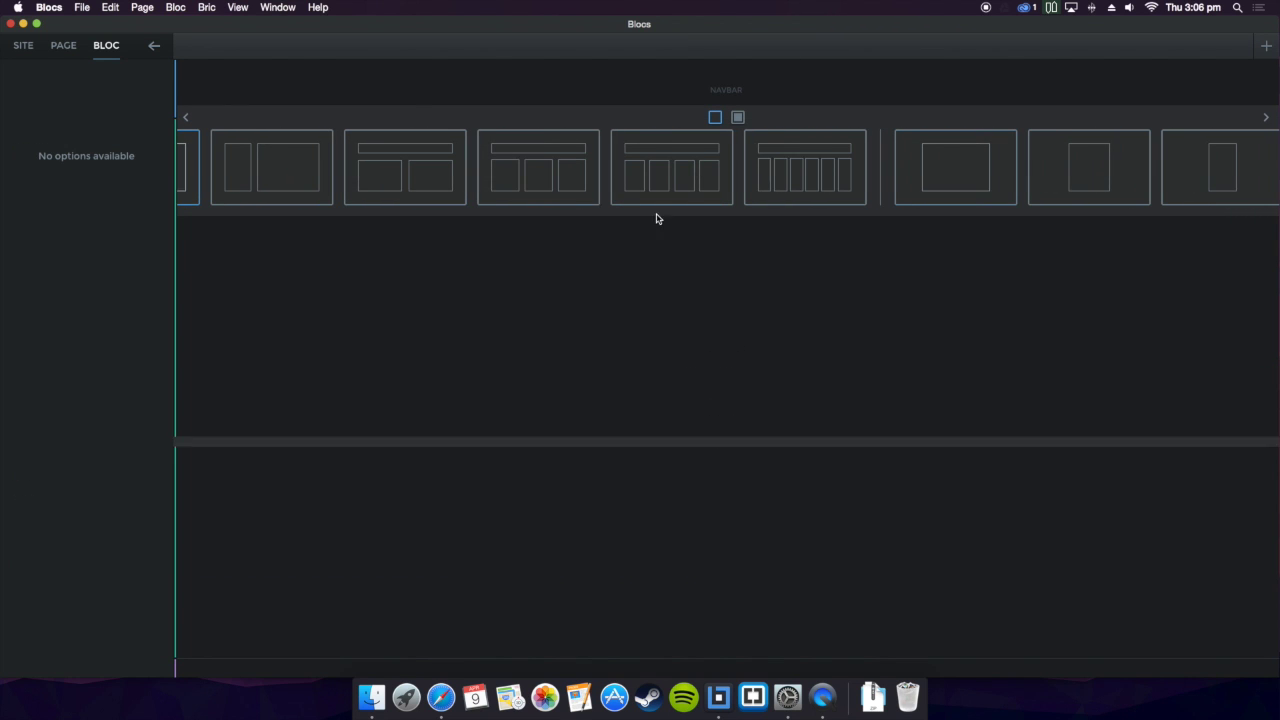
{"action": "left_click", "coordinate": [296, 181]}
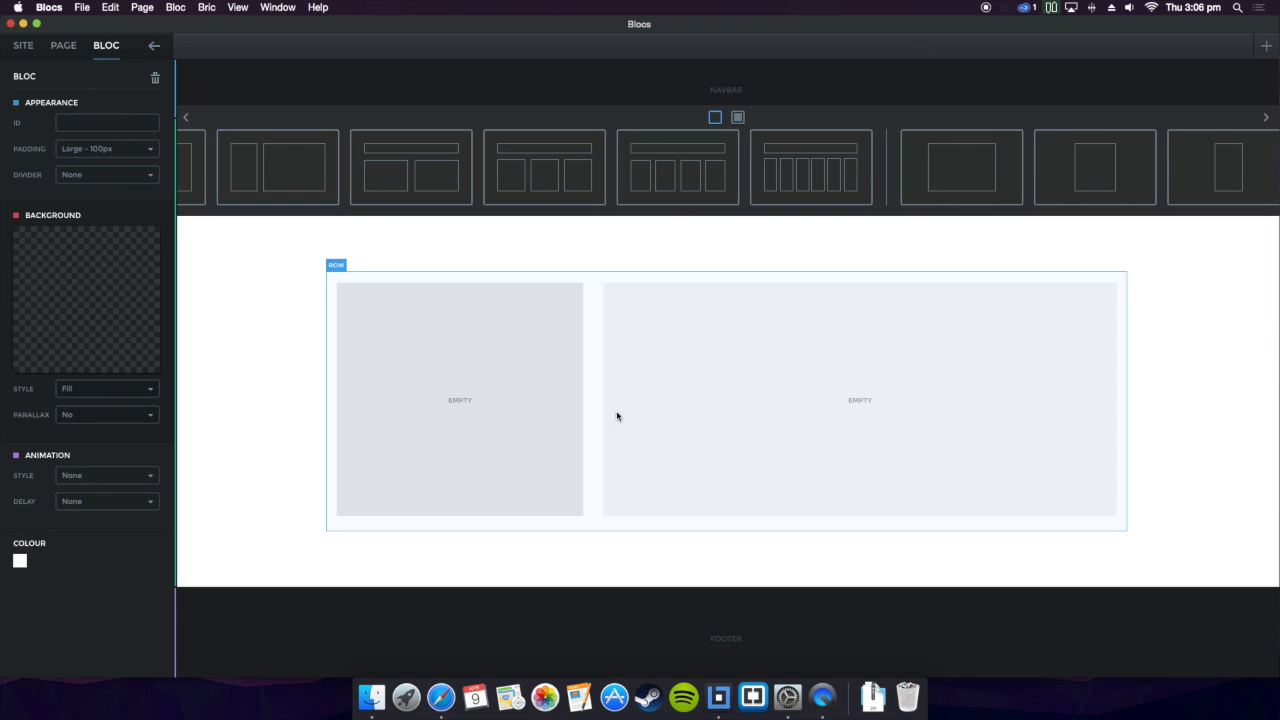
{"action": "left_click", "coordinate": [597, 406]}
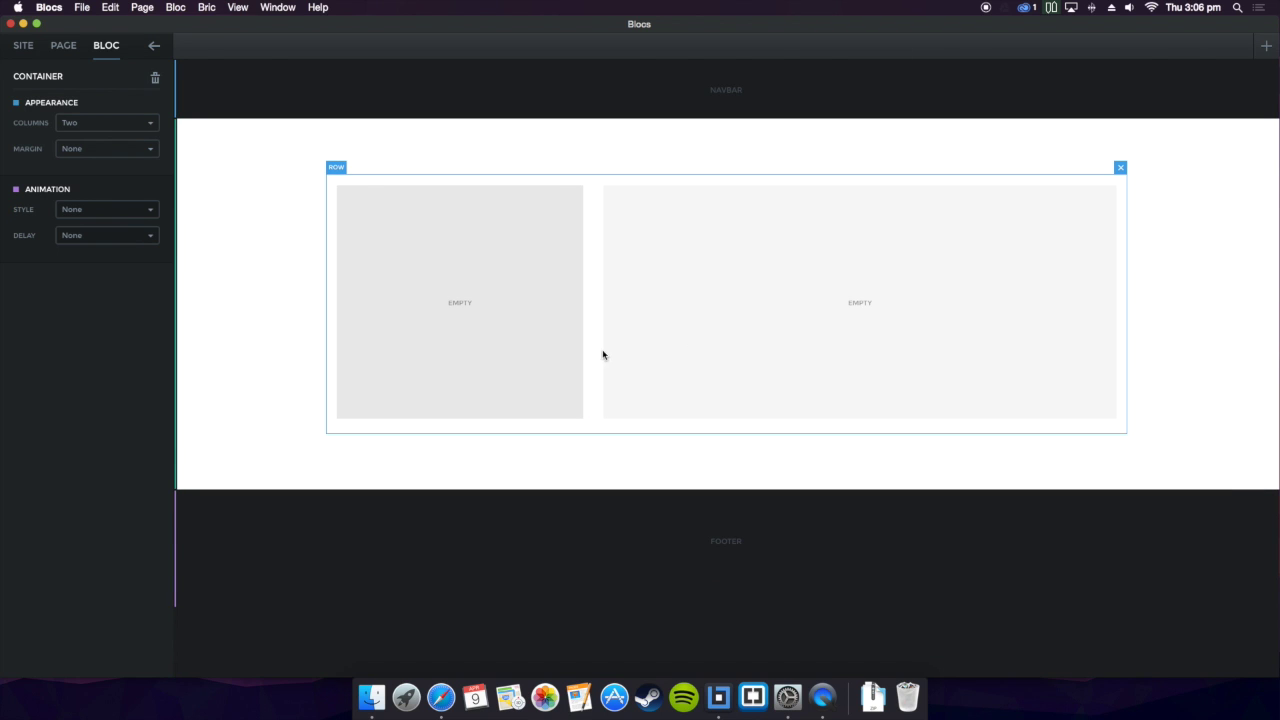
{"action": "left_click_drag", "start_coordinate": [590, 318], "coordinate": [594, 345]}
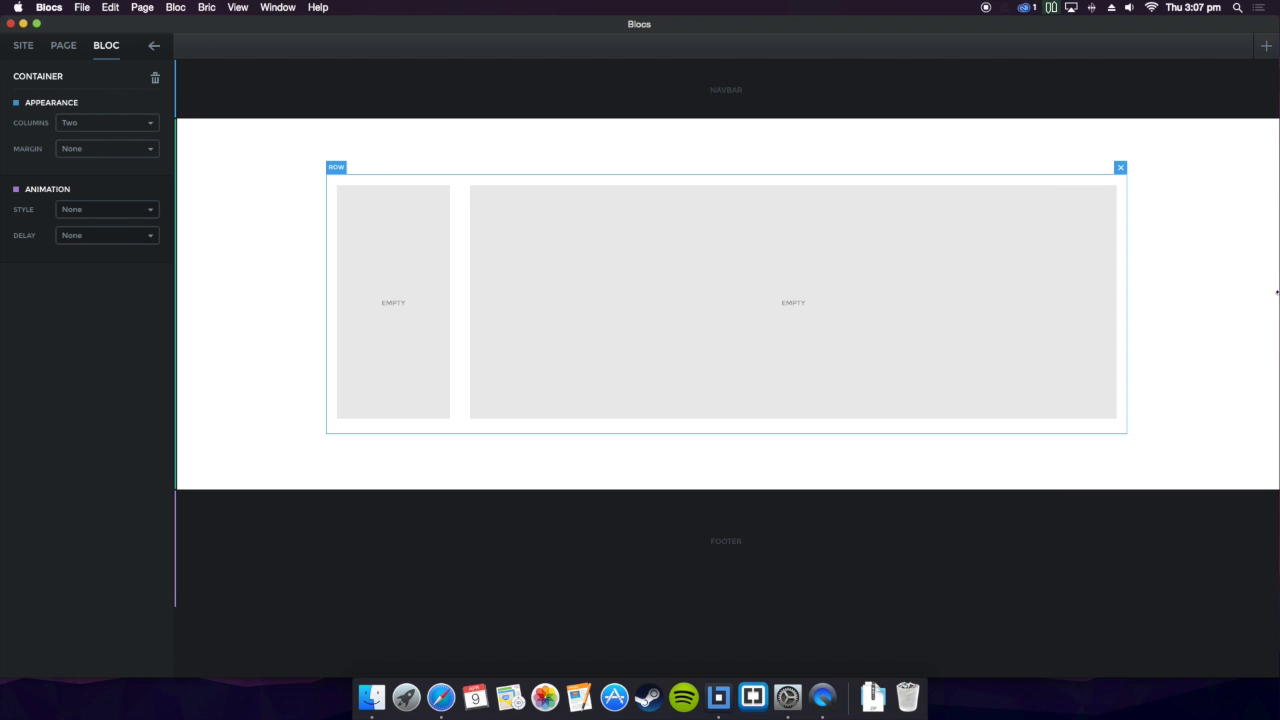
{"action": "left_click", "coordinate": [1190, 195]}
Swap the two-column bloc for a bloc with one narrow centred column
{"action": "left_click", "coordinate": [1264, 204]}
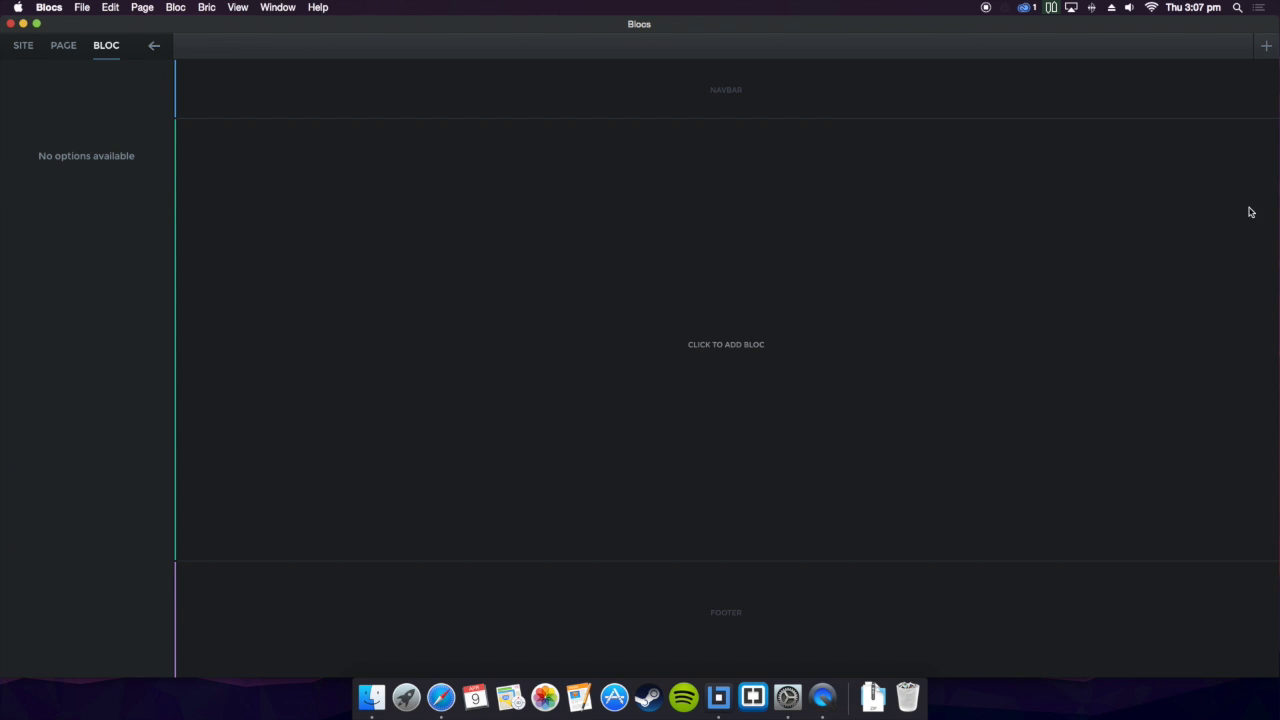
{"action": "left_click", "coordinate": [826, 303]}
{"action": "scroll", "coordinate": [775, 165], "scroll_direction": "right", "scroll_amount": 3}
{"action": "scroll", "coordinate": [775, 163], "scroll_direction": "right", "scroll_amount": 3}
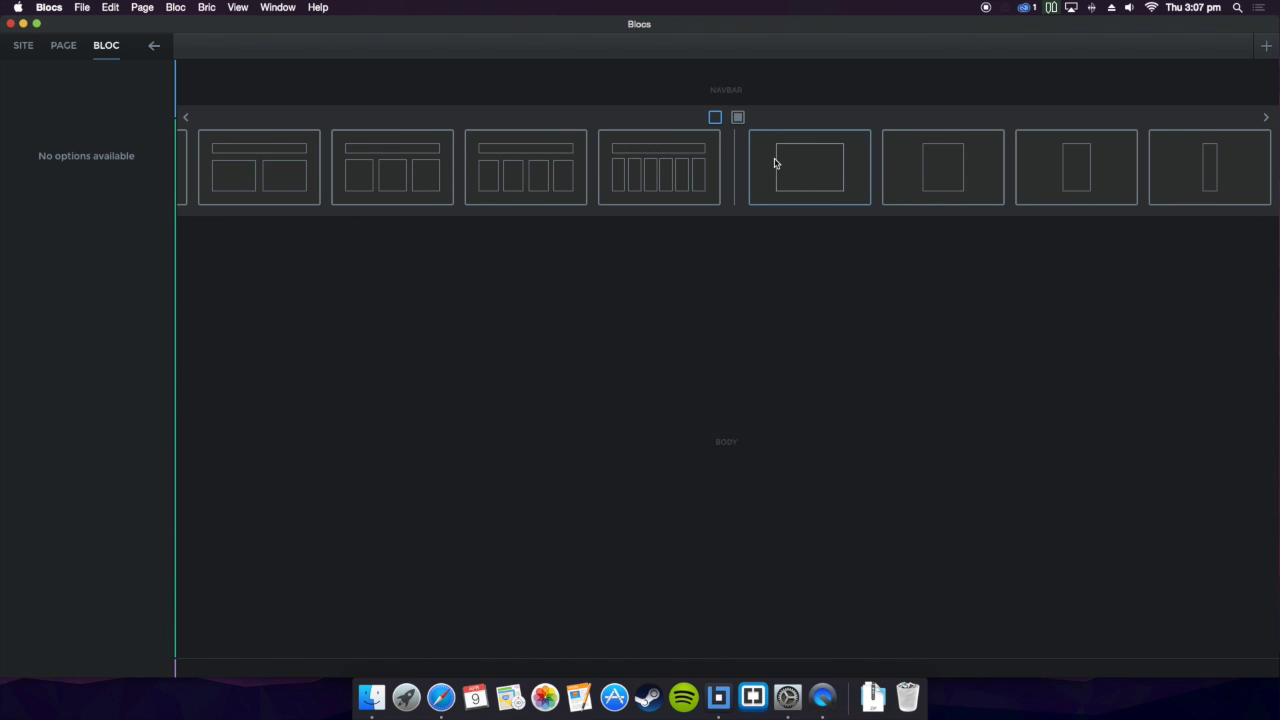
{"action": "left_click", "coordinate": [1195, 183]}
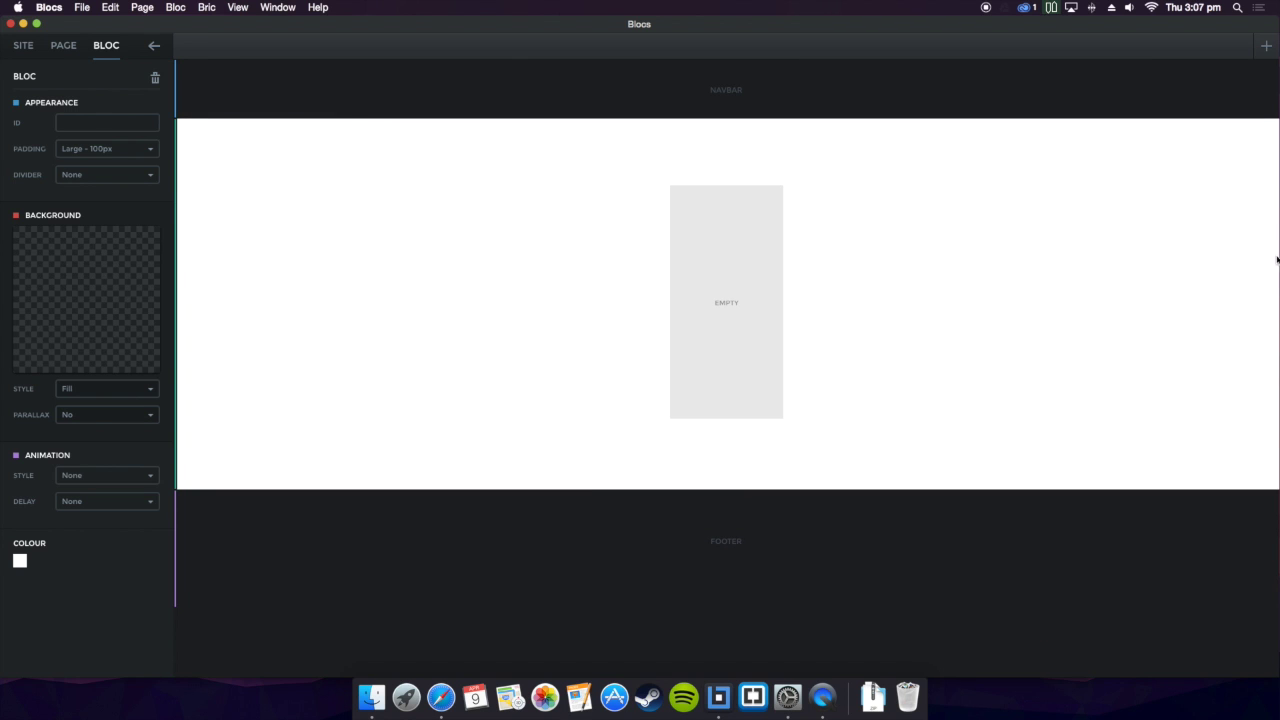
Replace the narrow centred bloc with a wider centred-column bloc
{"action": "left_click", "coordinate": [1265, 131]}
{"action": "left_click", "coordinate": [780, 213]}
{"action": "scroll", "coordinate": [954, 191], "scroll_direction": "right", "scroll_amount": 3}
{"action": "left_click", "coordinate": [912, 184]}
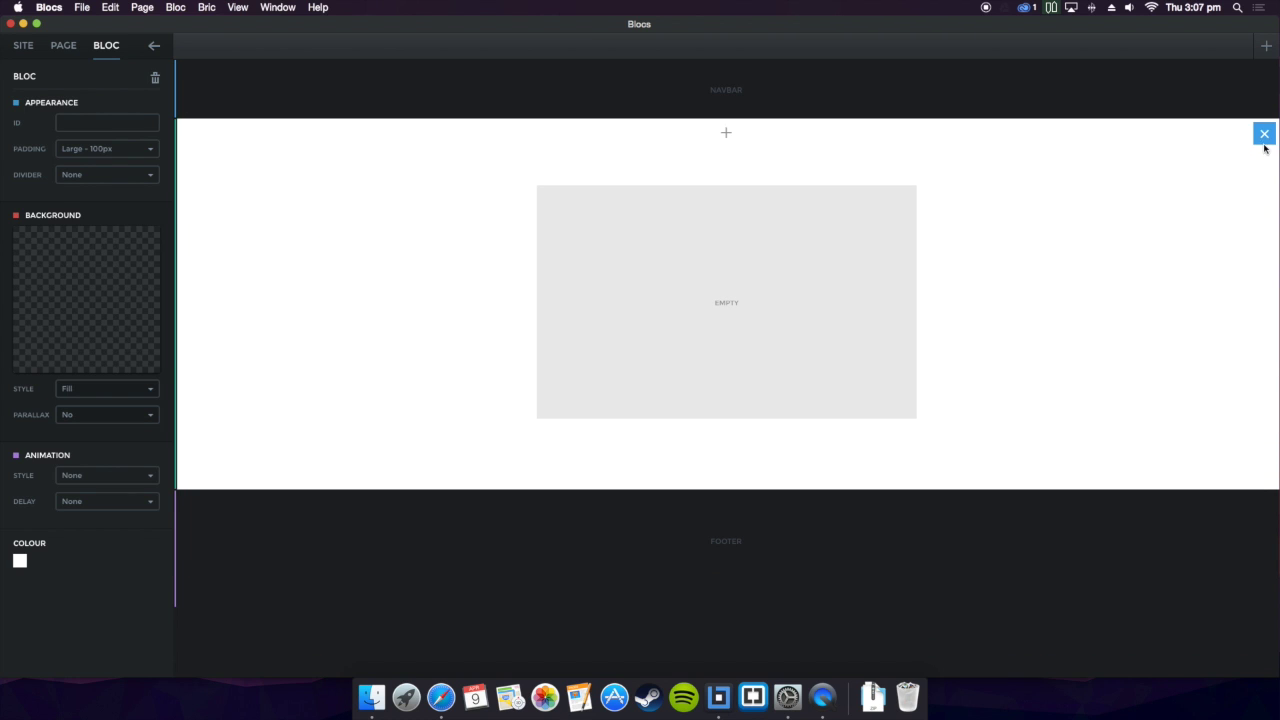
Delete the wider centred bloc and scroll through the forum post in Safari
{"action": "left_click", "coordinate": [1264, 131]}
{"action": "left_click", "coordinate": [770, 222]}
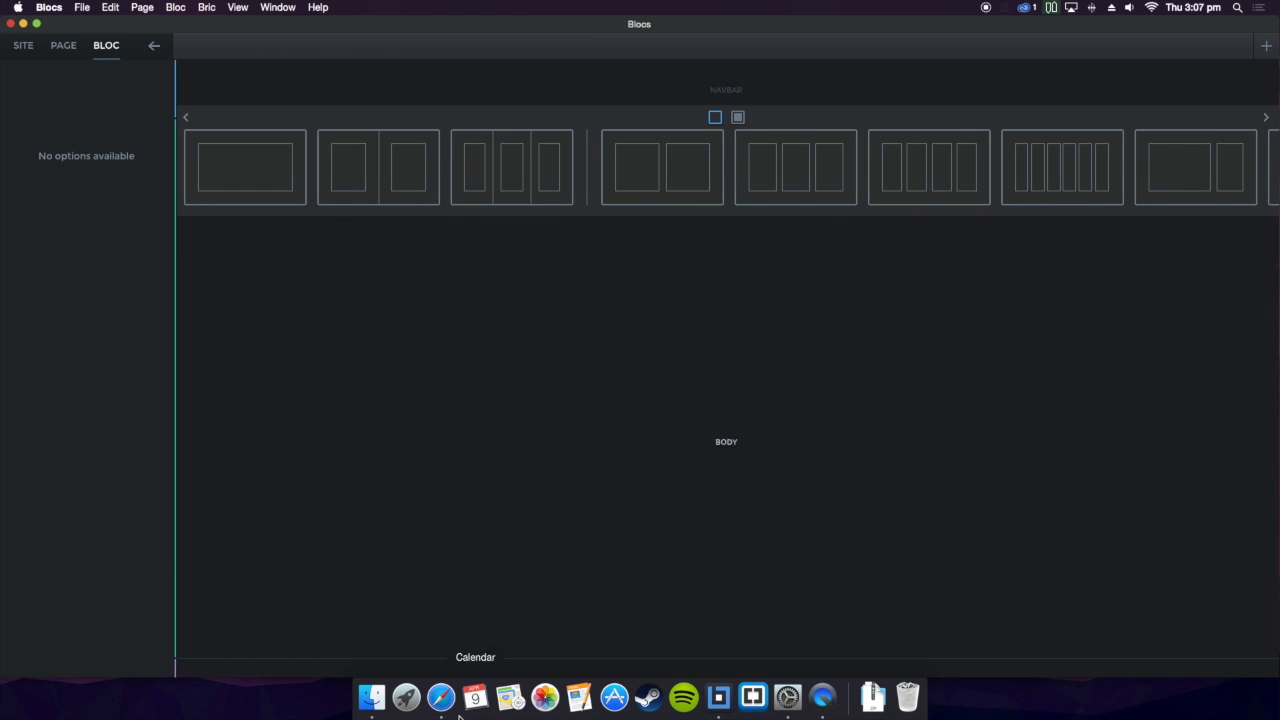
{"action": "left_click", "coordinate": [441, 697]}
{"action": "scroll", "coordinate": [575, 445], "scroll_direction": "down", "scroll_amount": 2}
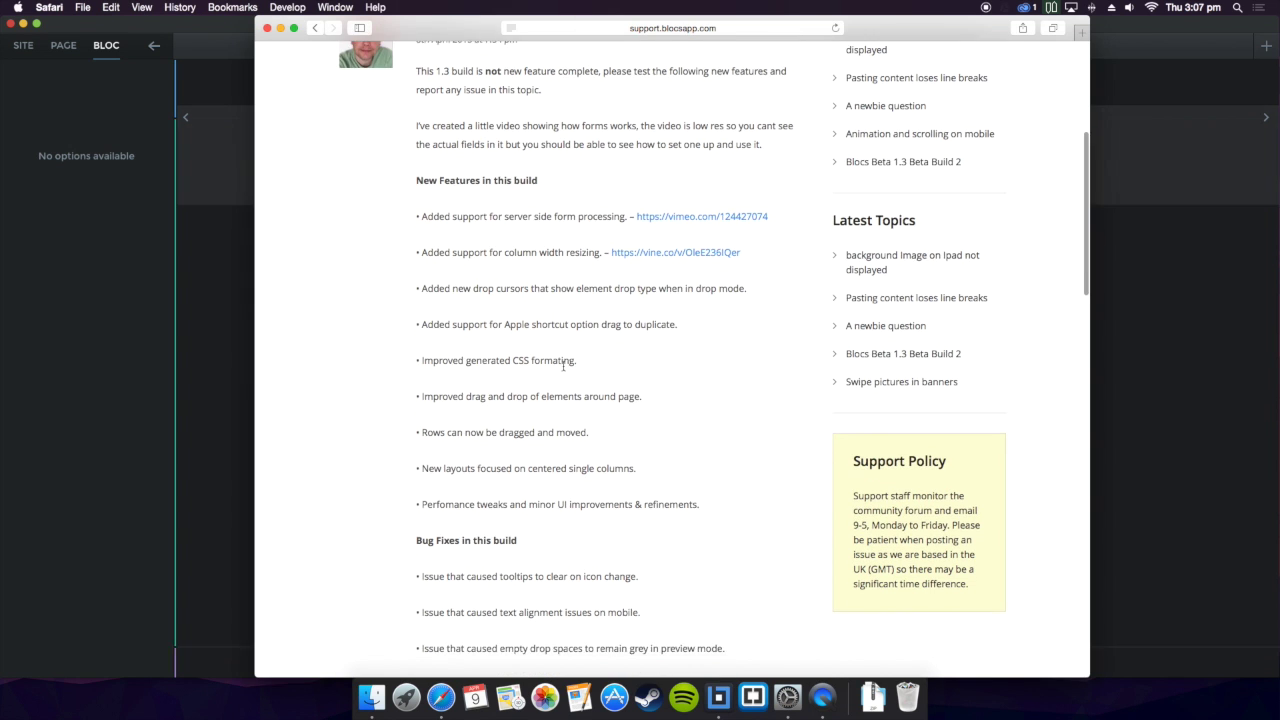
{"action": "scroll", "coordinate": [763, 324], "scroll_direction": "down", "scroll_amount": 2}
{"action": "scroll", "coordinate": [580, 363], "scroll_direction": "up", "scroll_amount": 3}
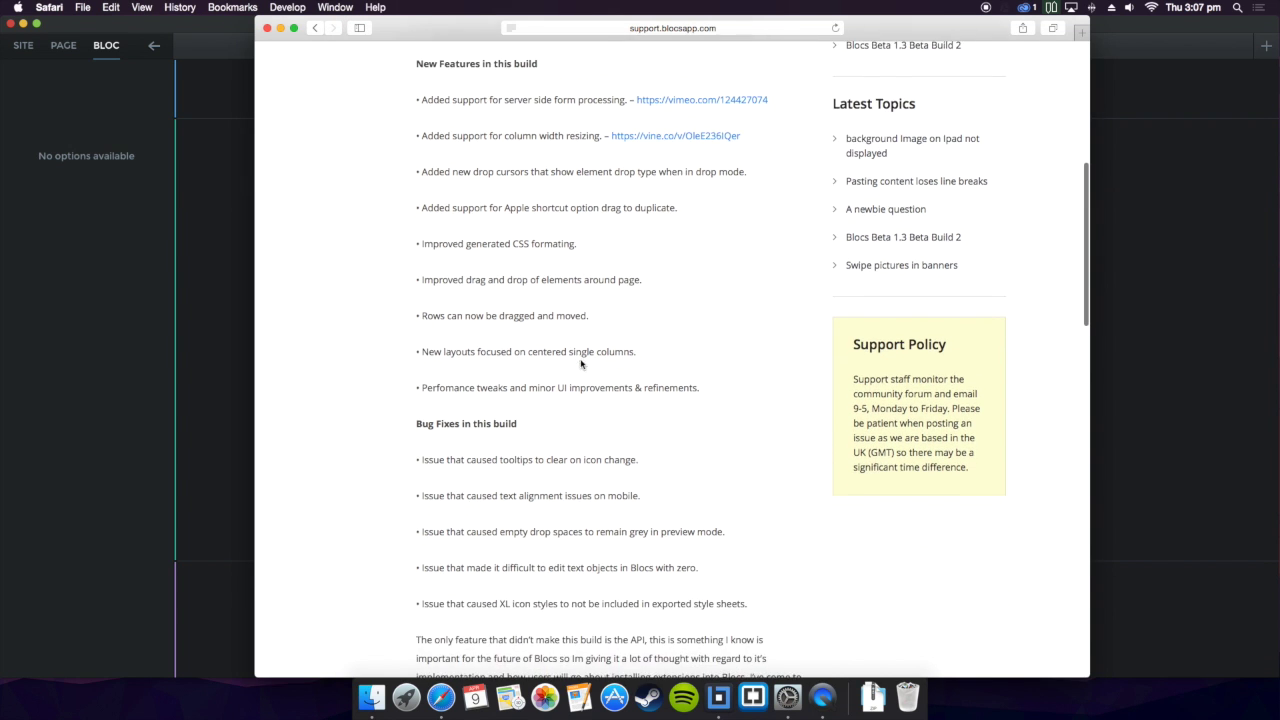
{"action": "scroll", "coordinate": [581, 364], "scroll_direction": "up", "scroll_amount": 2}
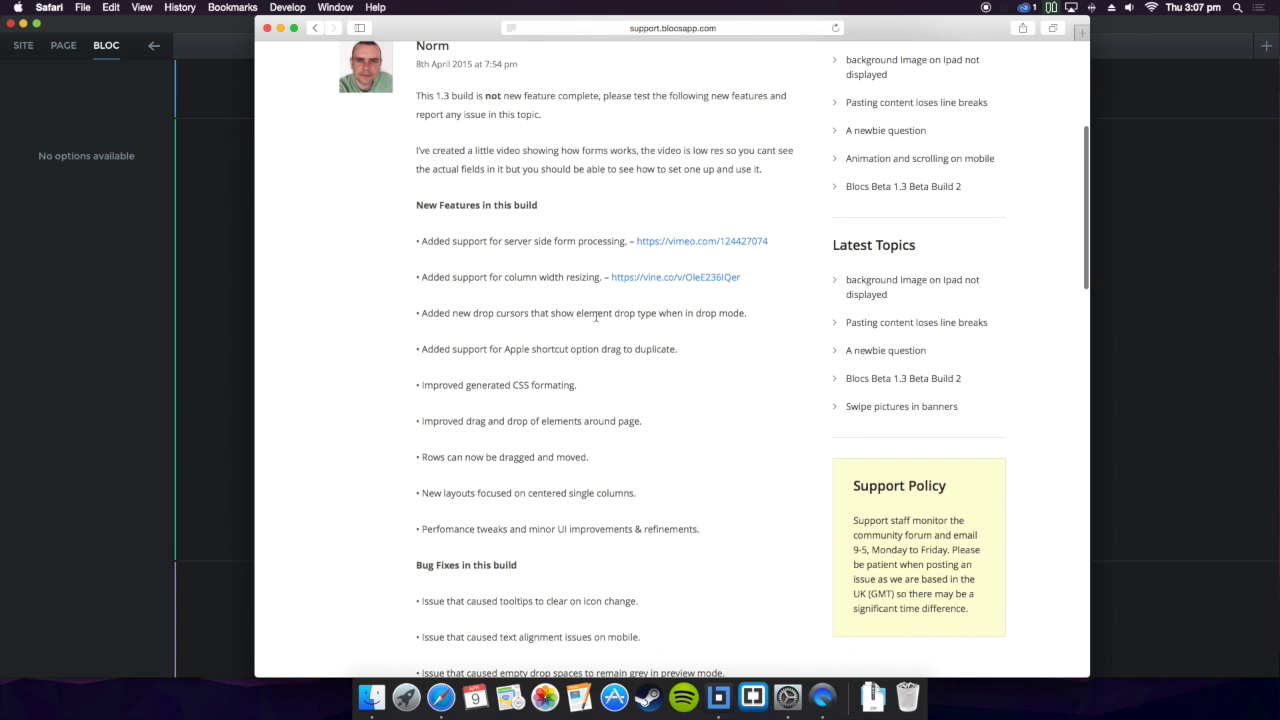
{"action": "left_click", "coordinate": [1098, 348]}
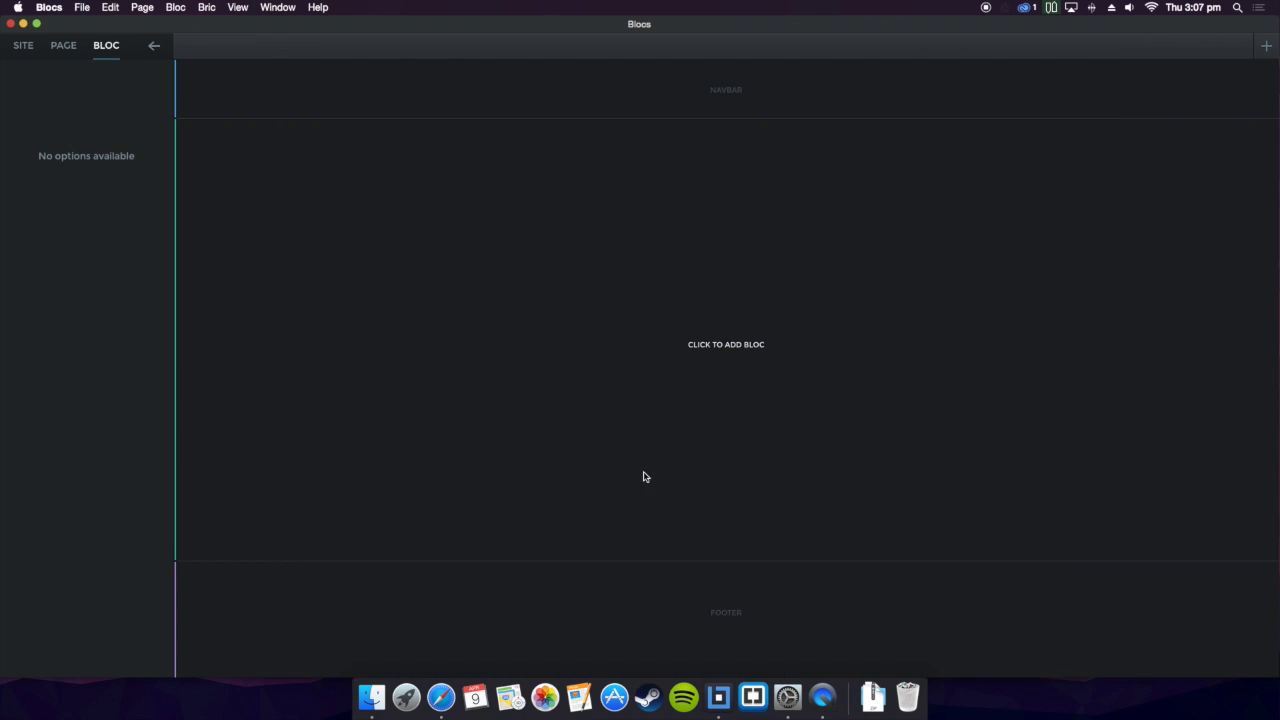
Add a full-width single-column bloc and select its column
{"action": "left_click", "coordinate": [557, 291]}
{"action": "left_click", "coordinate": [209, 181]}
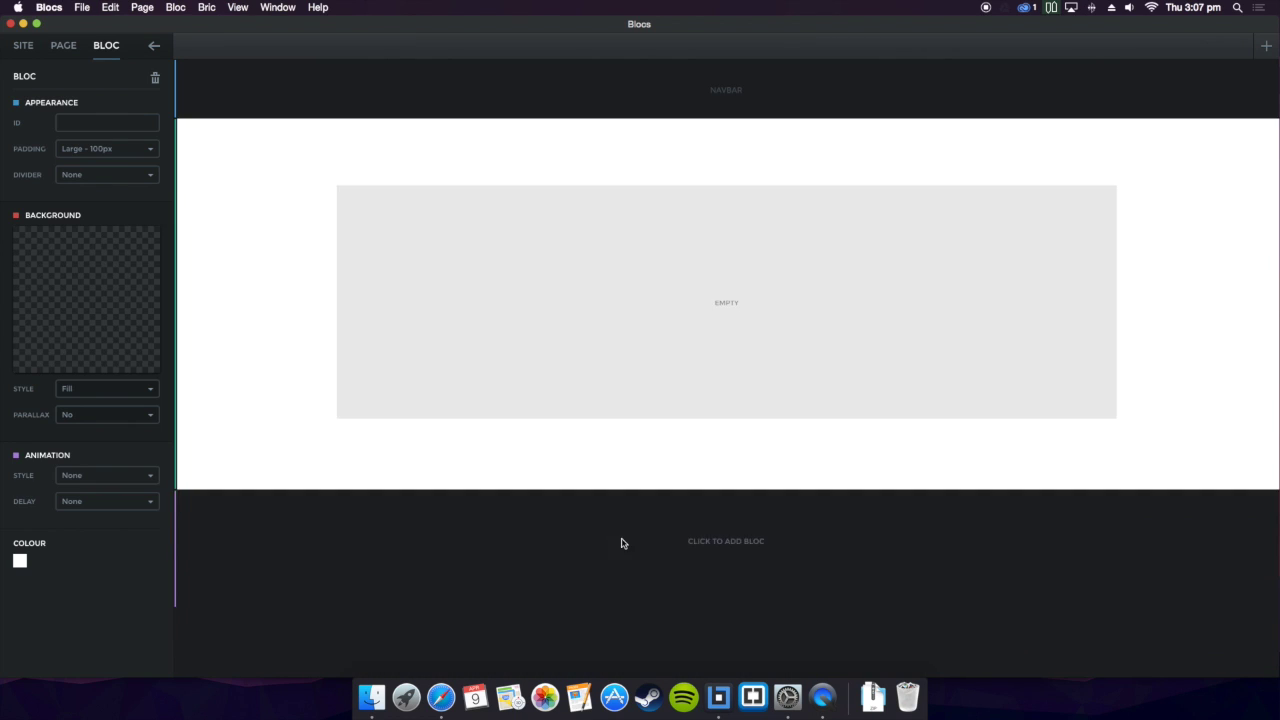
{"action": "left_click", "coordinate": [641, 410]}
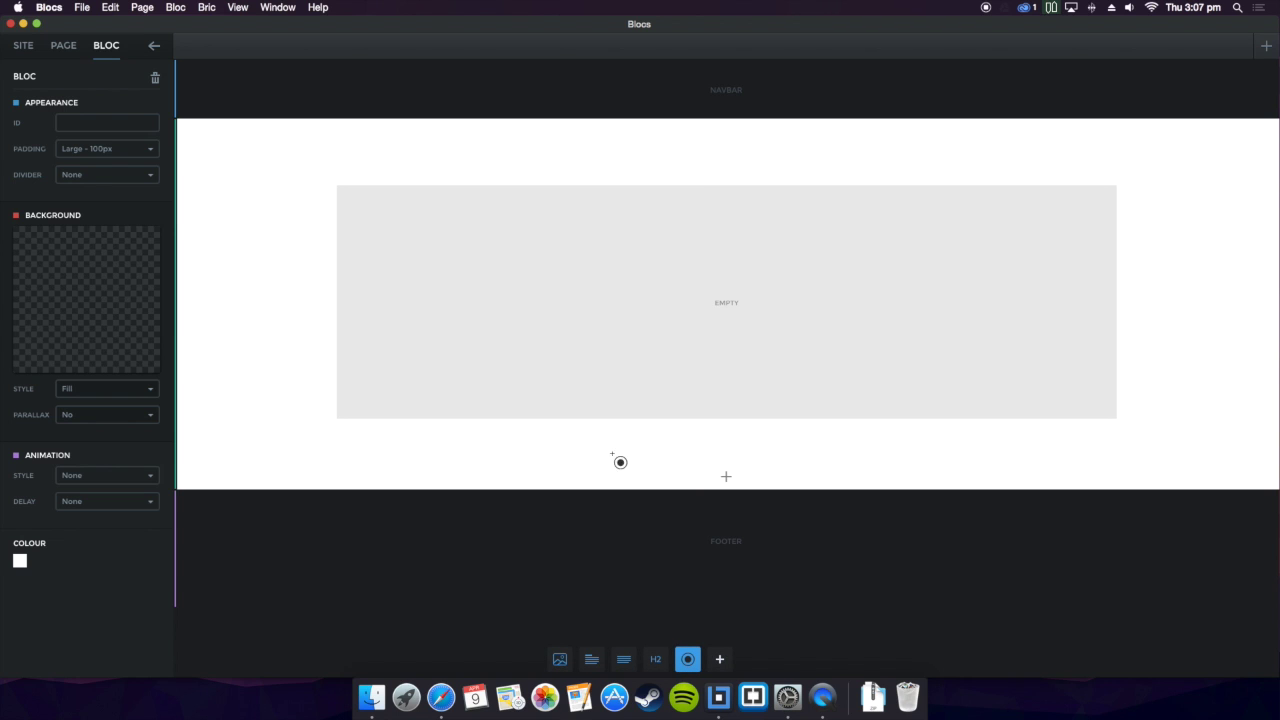
Preview drop targets by dragging paragraph, image and button items over the column without placing them
{"action": "left_click_drag", "start_coordinate": [591, 659], "coordinate": [479, 643]}
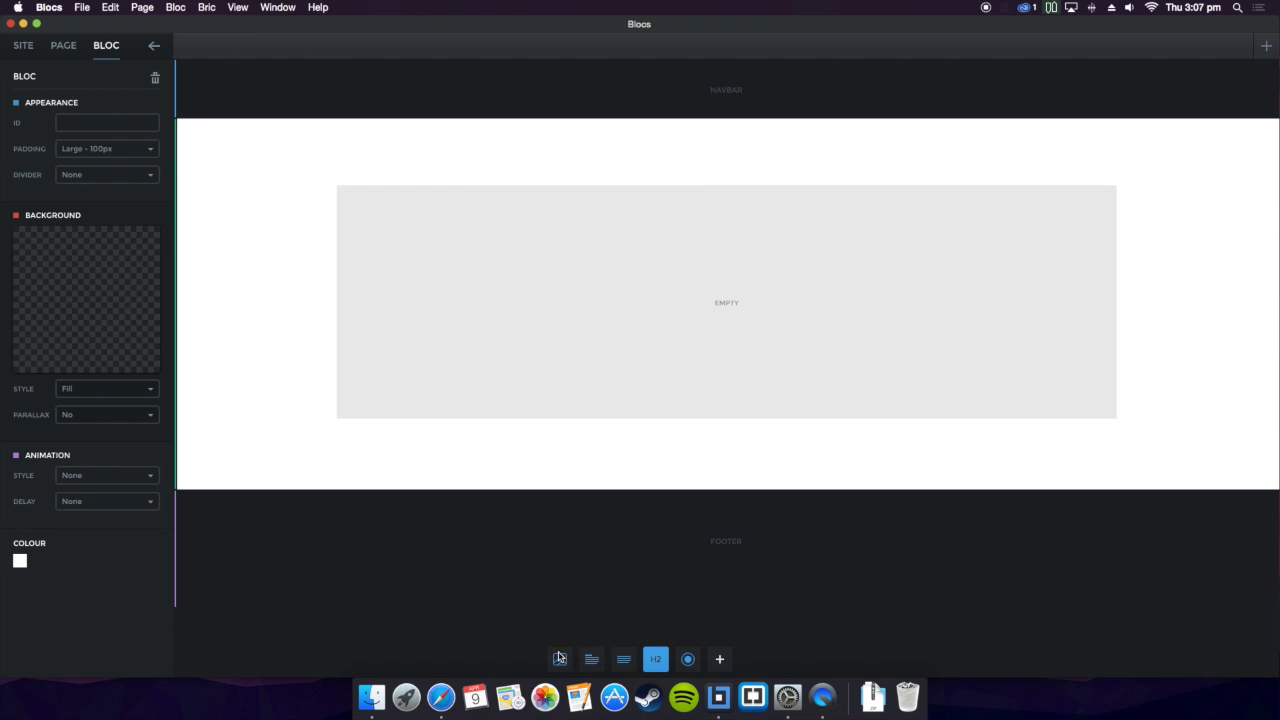
{"action": "left_click_drag", "start_coordinate": [559, 658], "coordinate": [686, 512]}
{"action": "left_click_drag", "start_coordinate": [685, 658], "coordinate": [624, 427]}
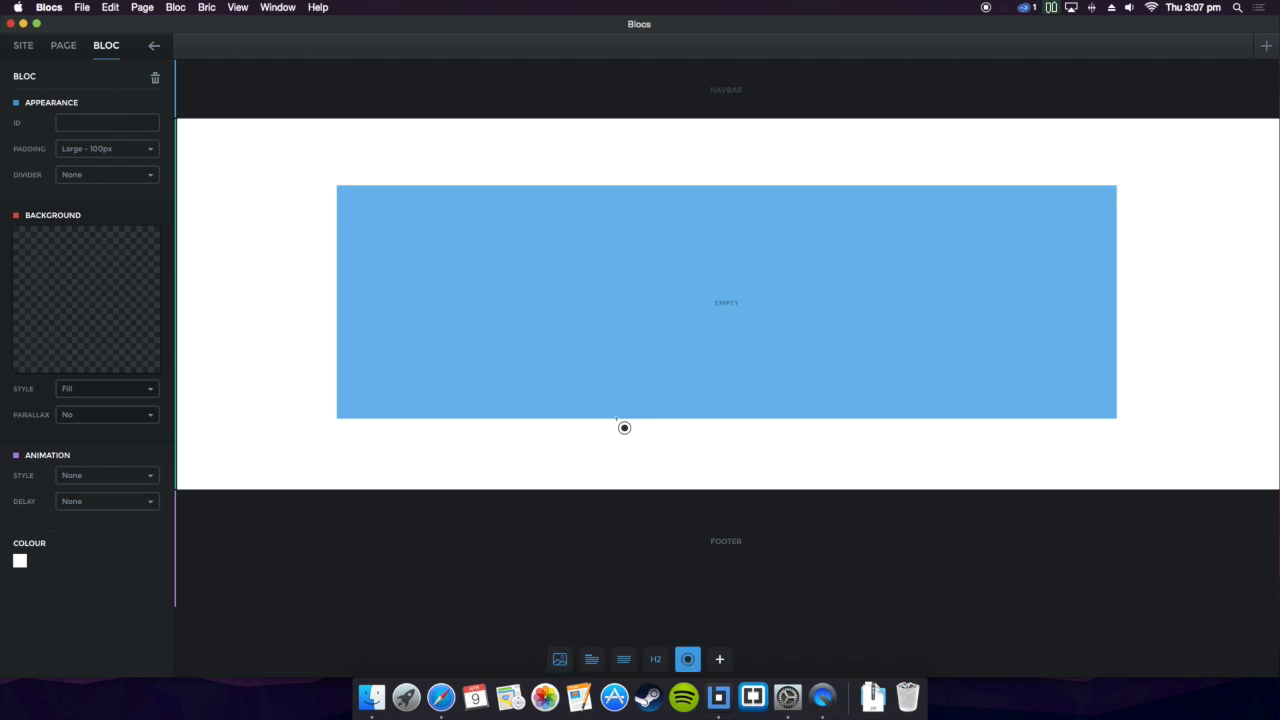
{"action": "left_click_drag", "start_coordinate": [706, 403], "coordinate": [422, 446]}
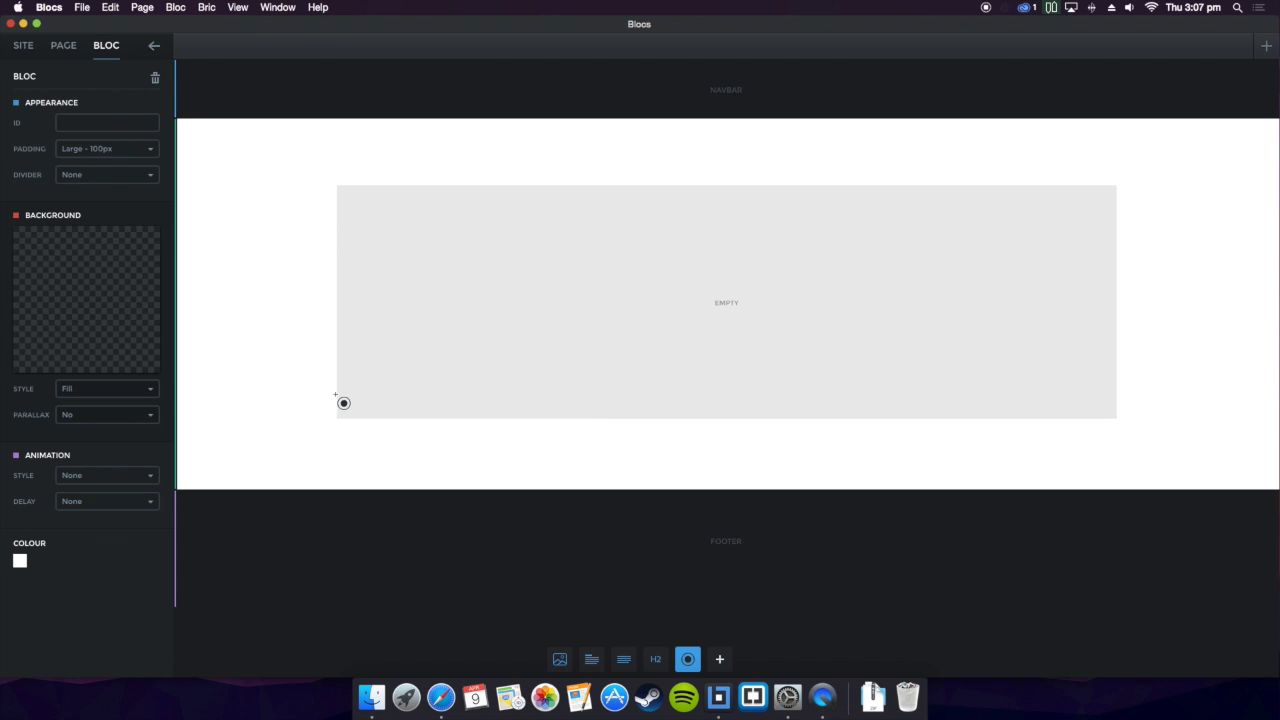
{"action": "left_click_drag", "start_coordinate": [345, 401], "coordinate": [455, 469]}
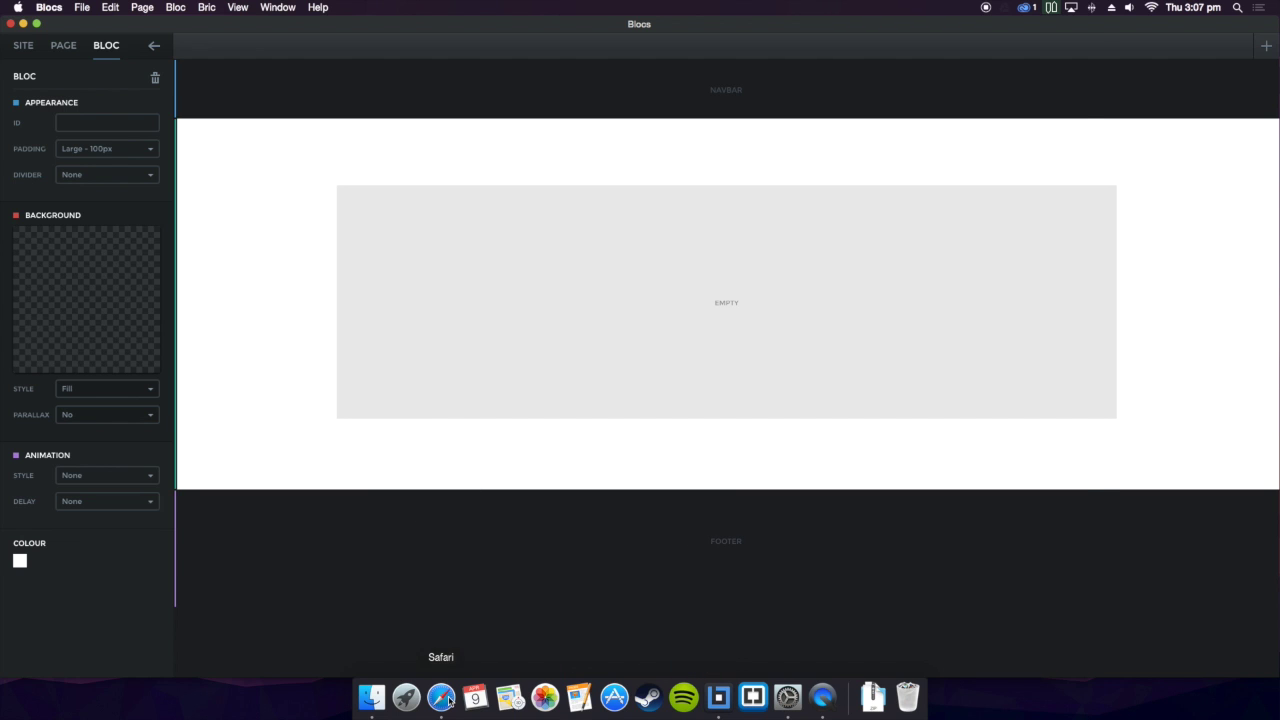
{"action": "left_click", "coordinate": [441, 698]}
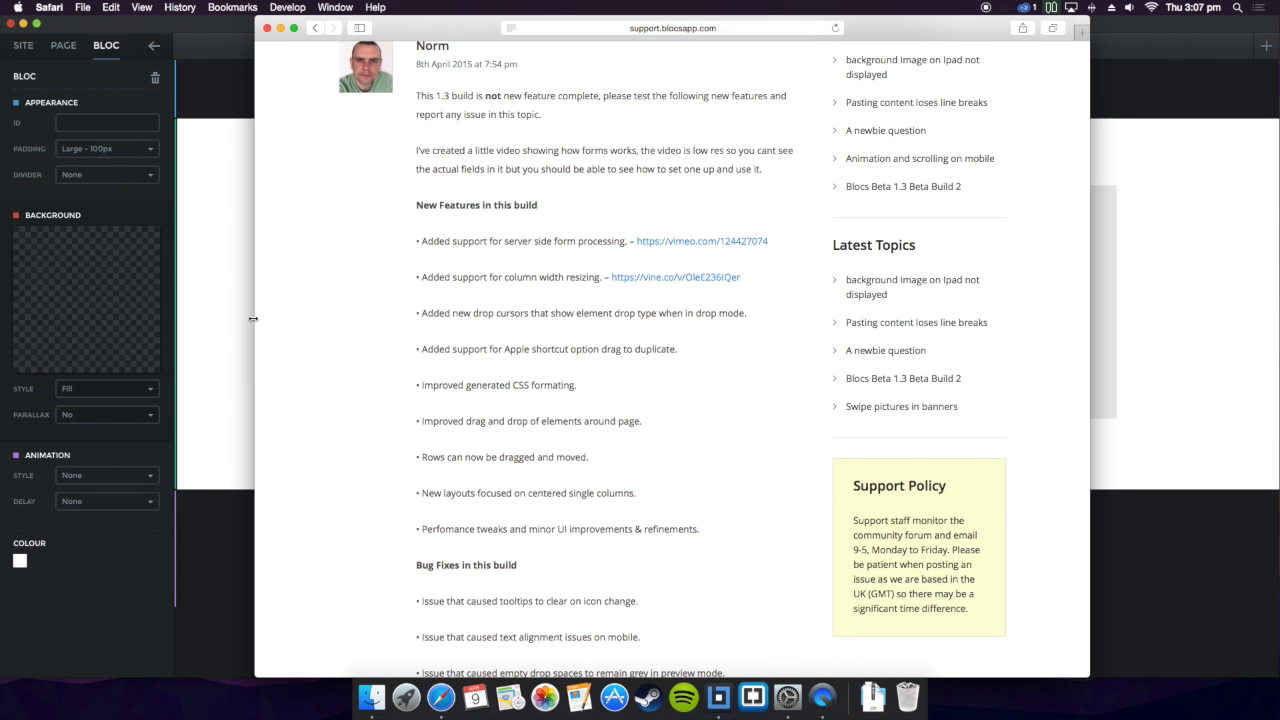
{"action": "left_click", "coordinate": [211, 340]}
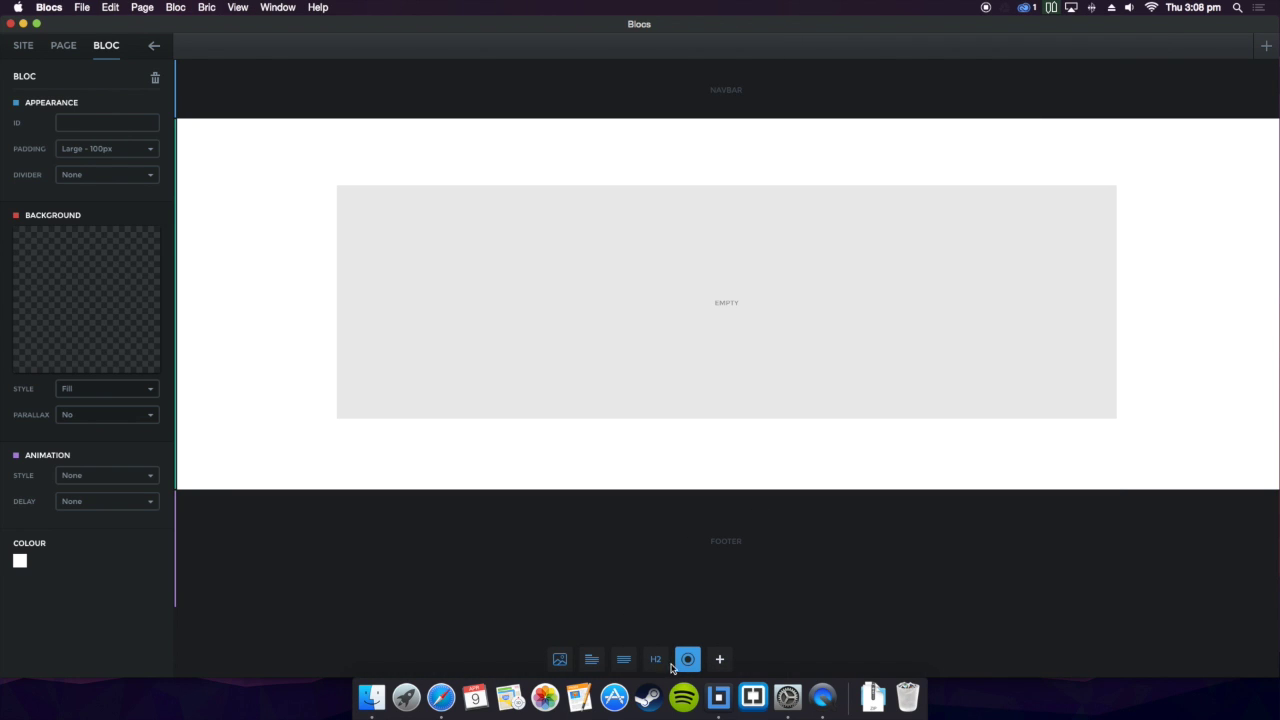
Add a plain Button bric to the top bloc and a new empty single-column bloc below it
{"action": "left_click", "coordinate": [719, 659]}
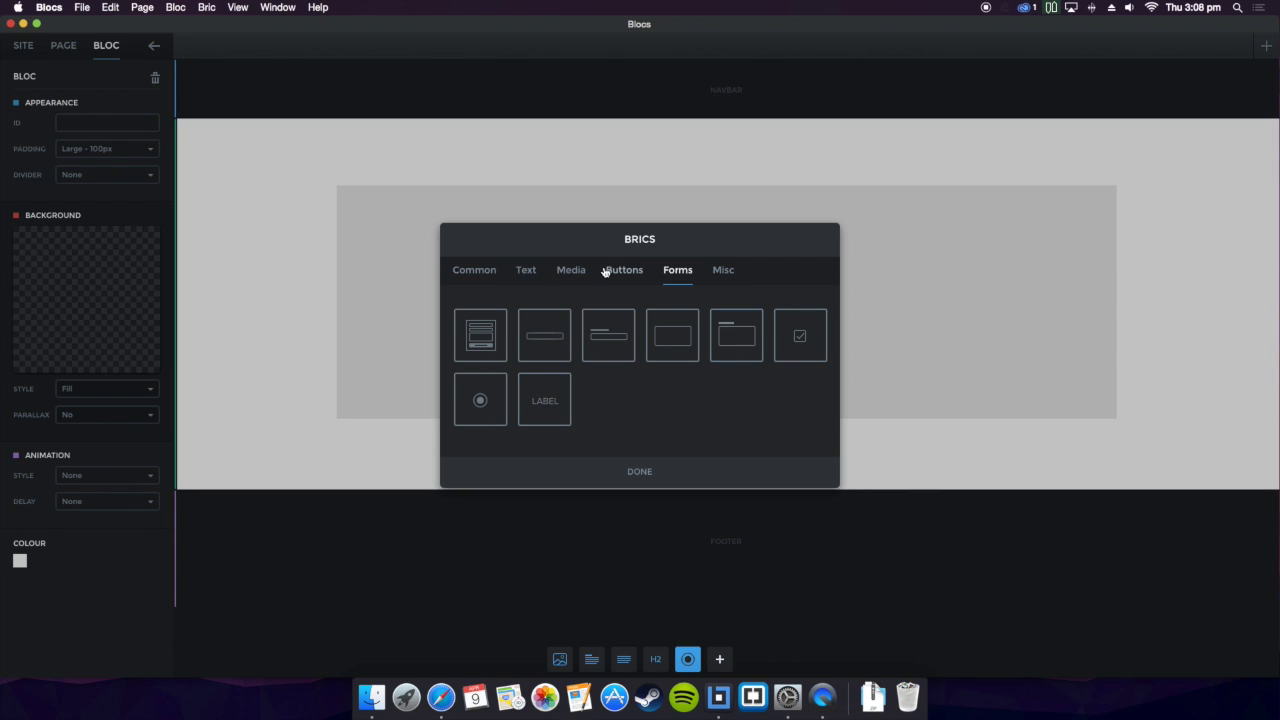
{"action": "left_click", "coordinate": [642, 279]}
{"action": "left_click", "coordinate": [478, 333]}
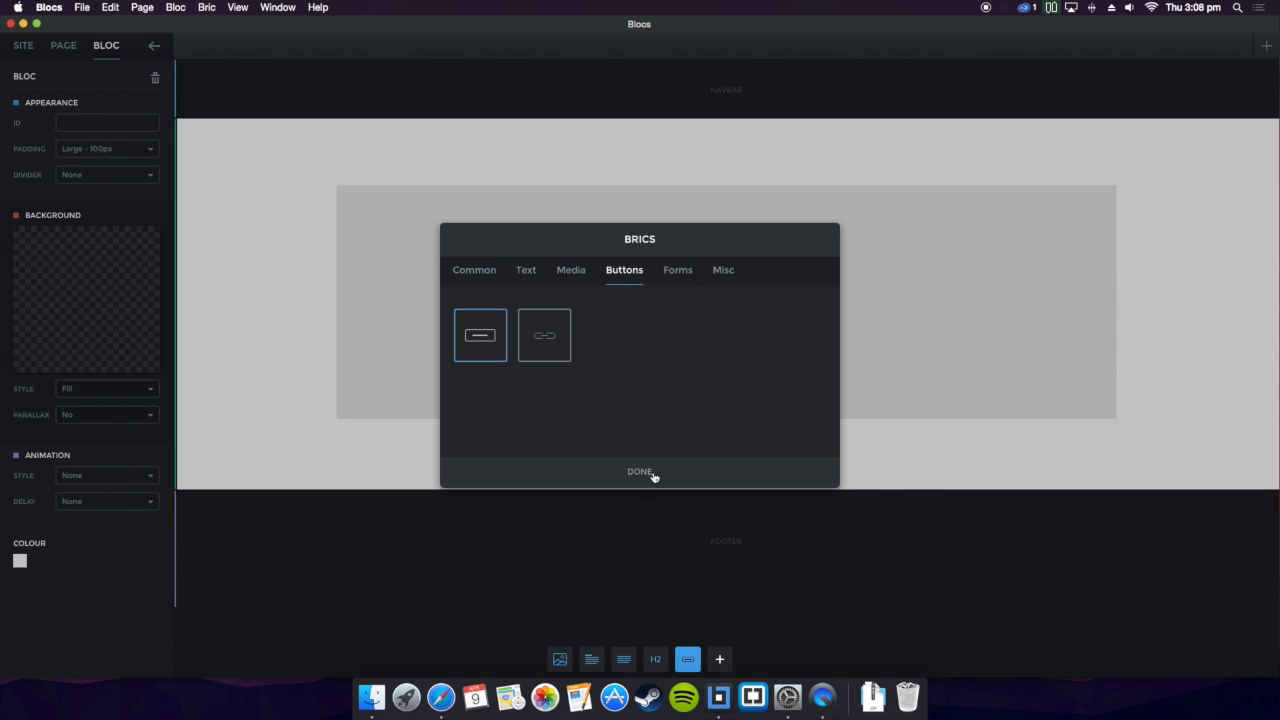
{"action": "left_click", "coordinate": [665, 473]}
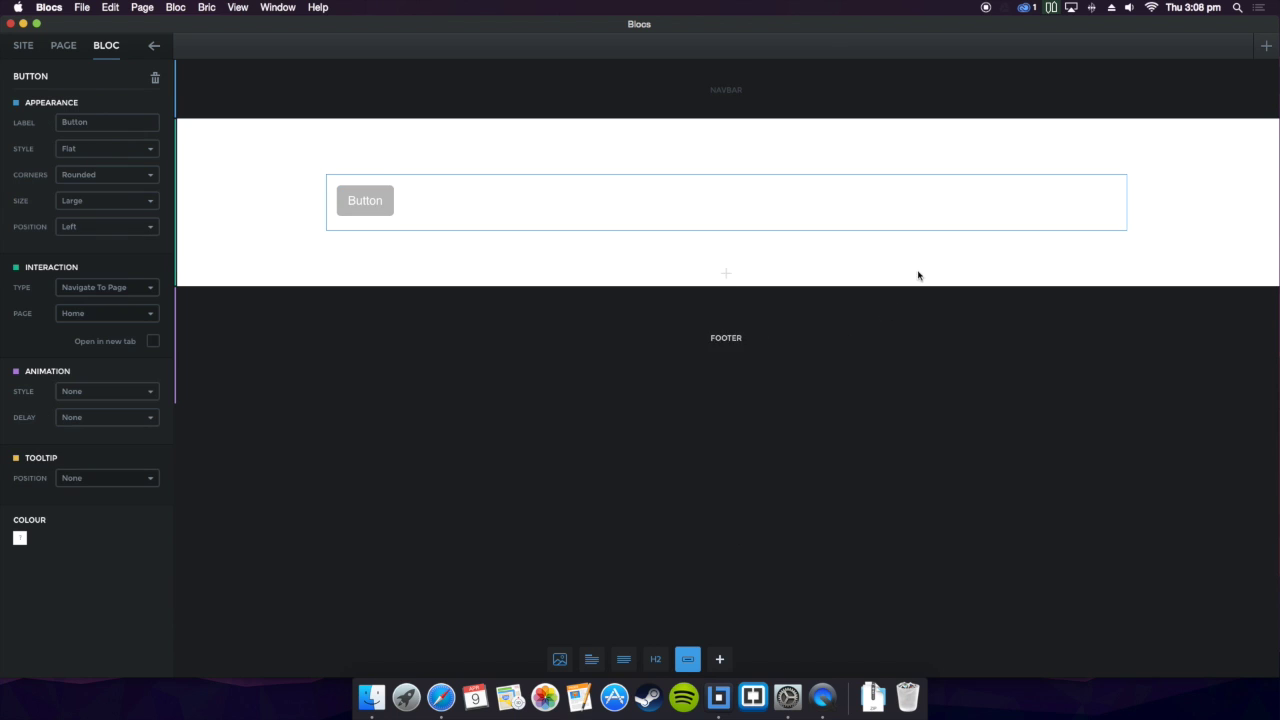
{"action": "left_click", "coordinate": [712, 276]}
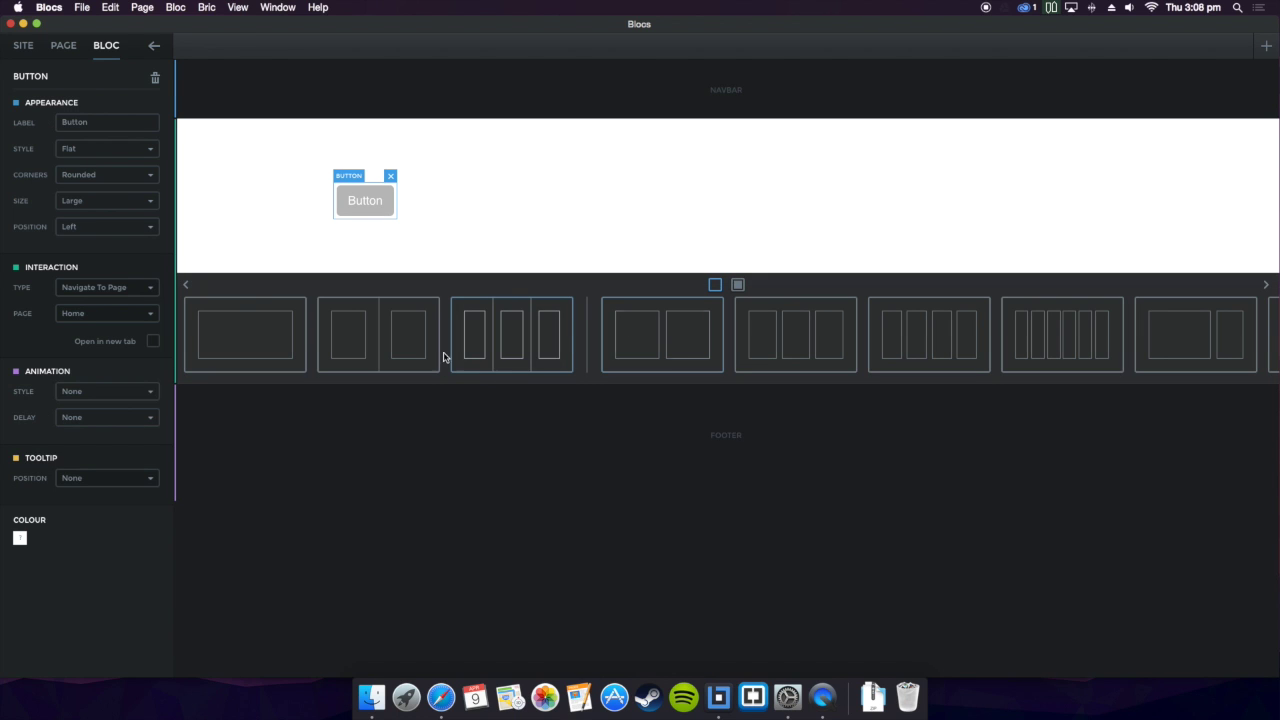
{"action": "left_click", "coordinate": [299, 346]}
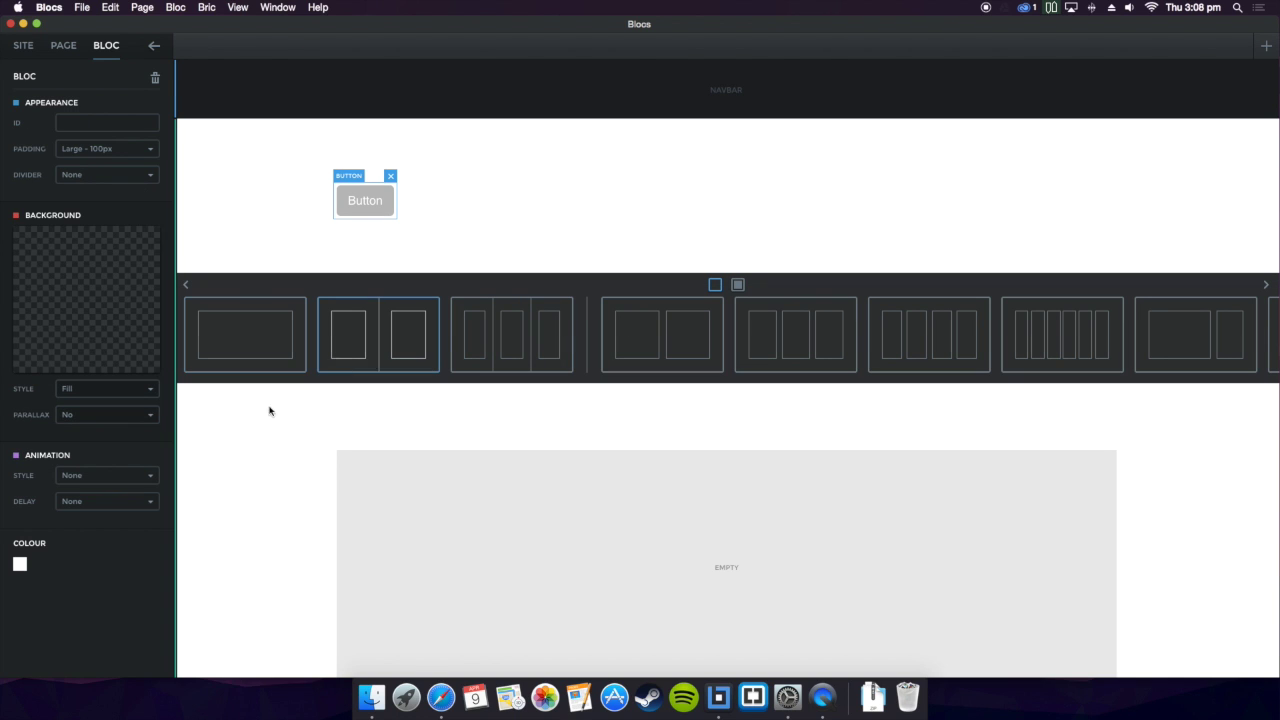
Drag the button below the empty row and back above it
{"action": "left_click", "coordinate": [360, 202]}
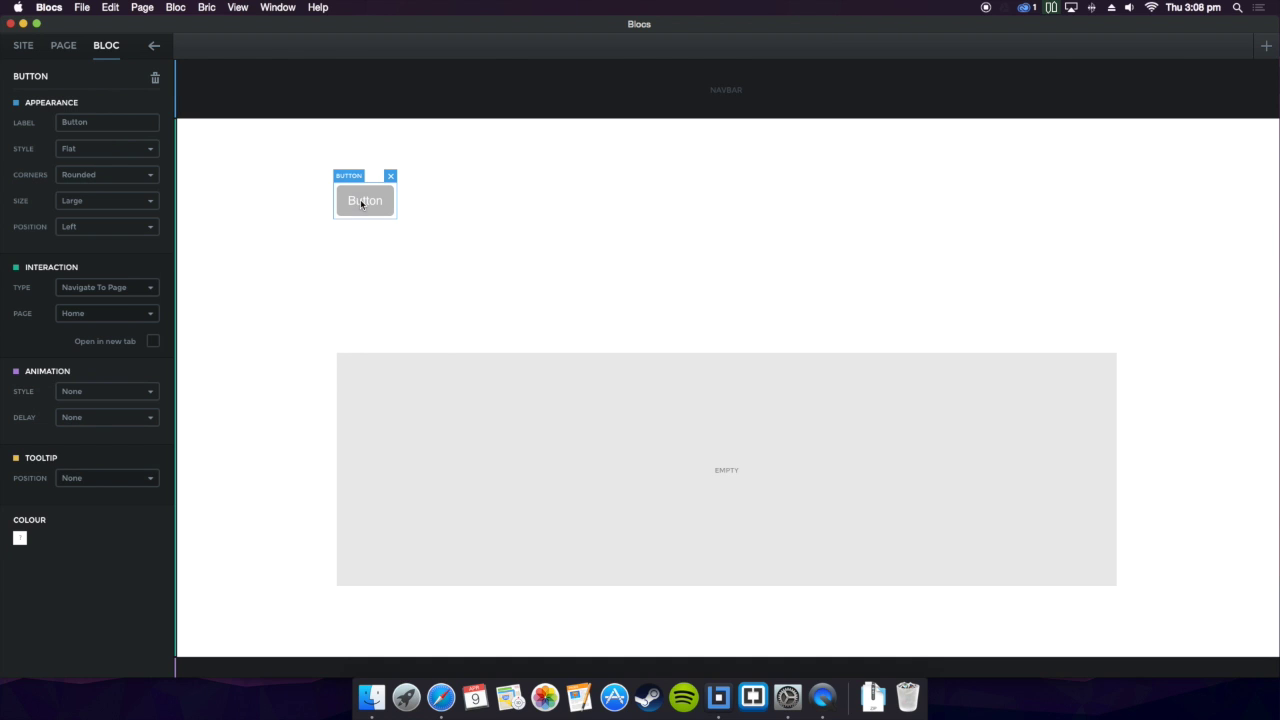
{"action": "left_click", "coordinate": [443, 368]}
{"action": "left_click_drag", "start_coordinate": [386, 212], "coordinate": [401, 398]}
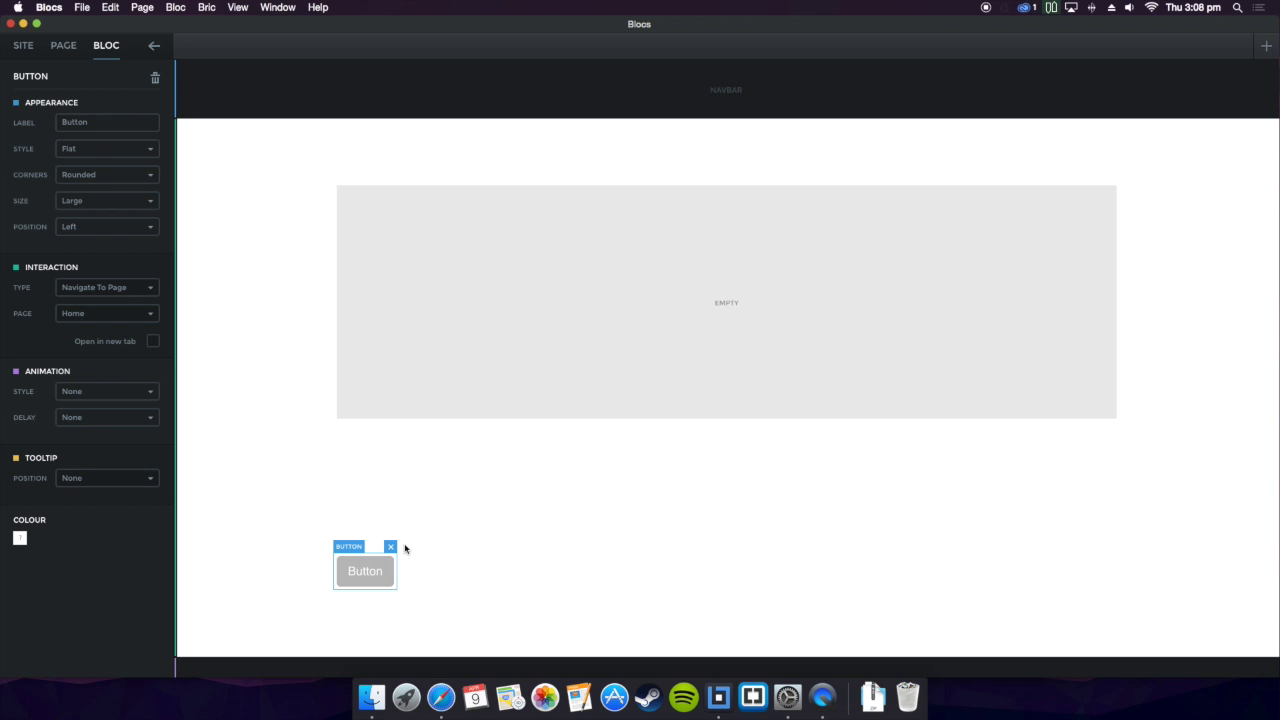
{"action": "left_click_drag", "start_coordinate": [365, 572], "coordinate": [447, 311]}
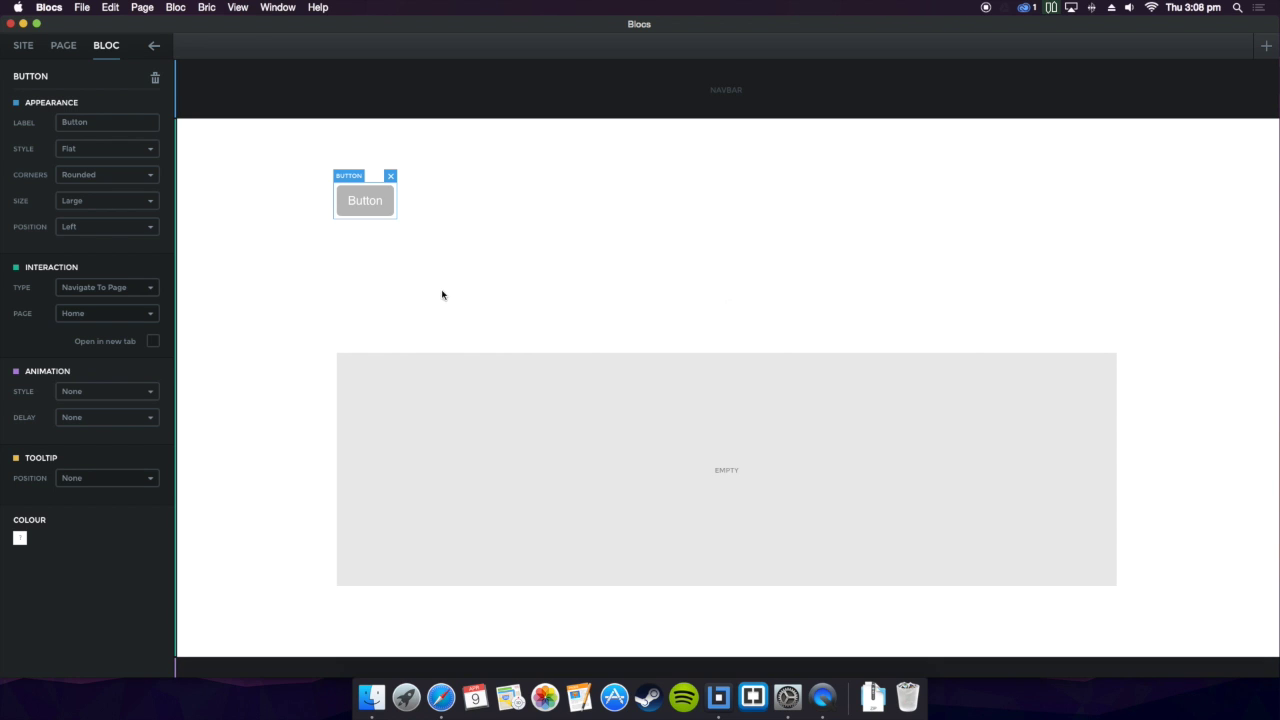
Option-drag copies of the button into the empty row and beside the top button
{"action": "left_click_drag", "start_coordinate": [366, 200], "coordinate": [430, 428]}
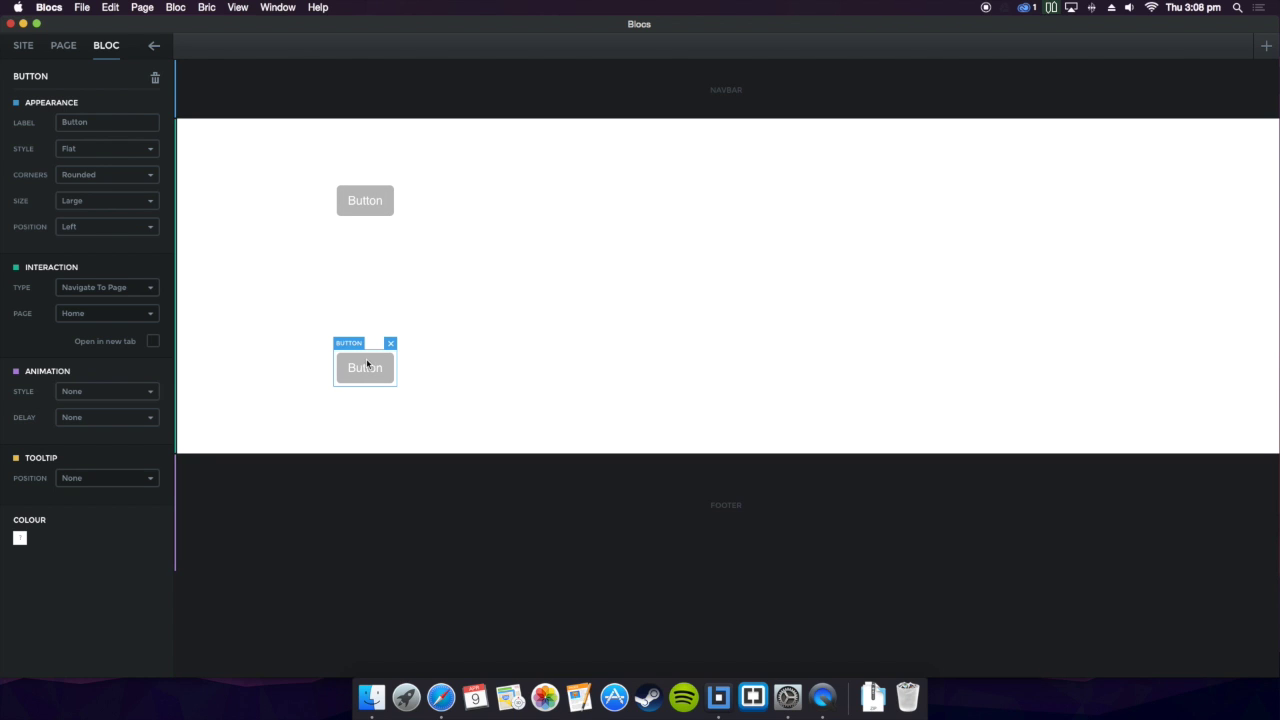
{"action": "left_click", "coordinate": [491, 320]}
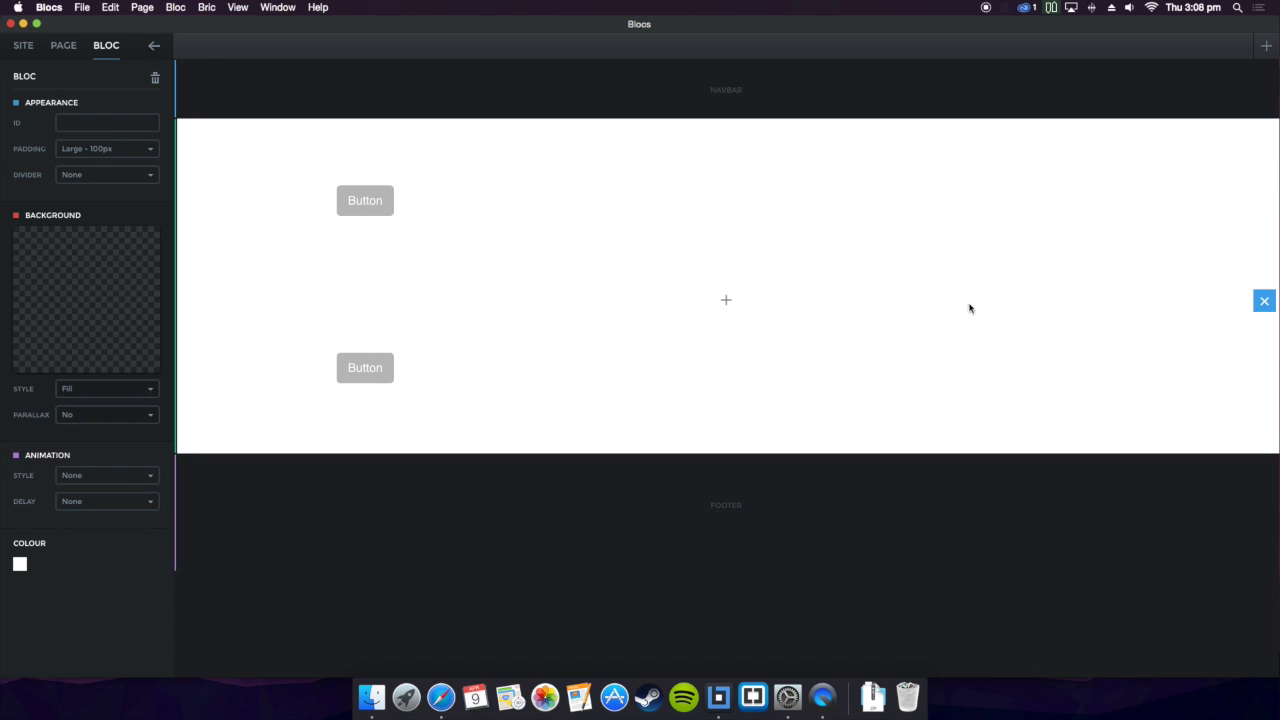
{"action": "left_click", "coordinate": [348, 370]}
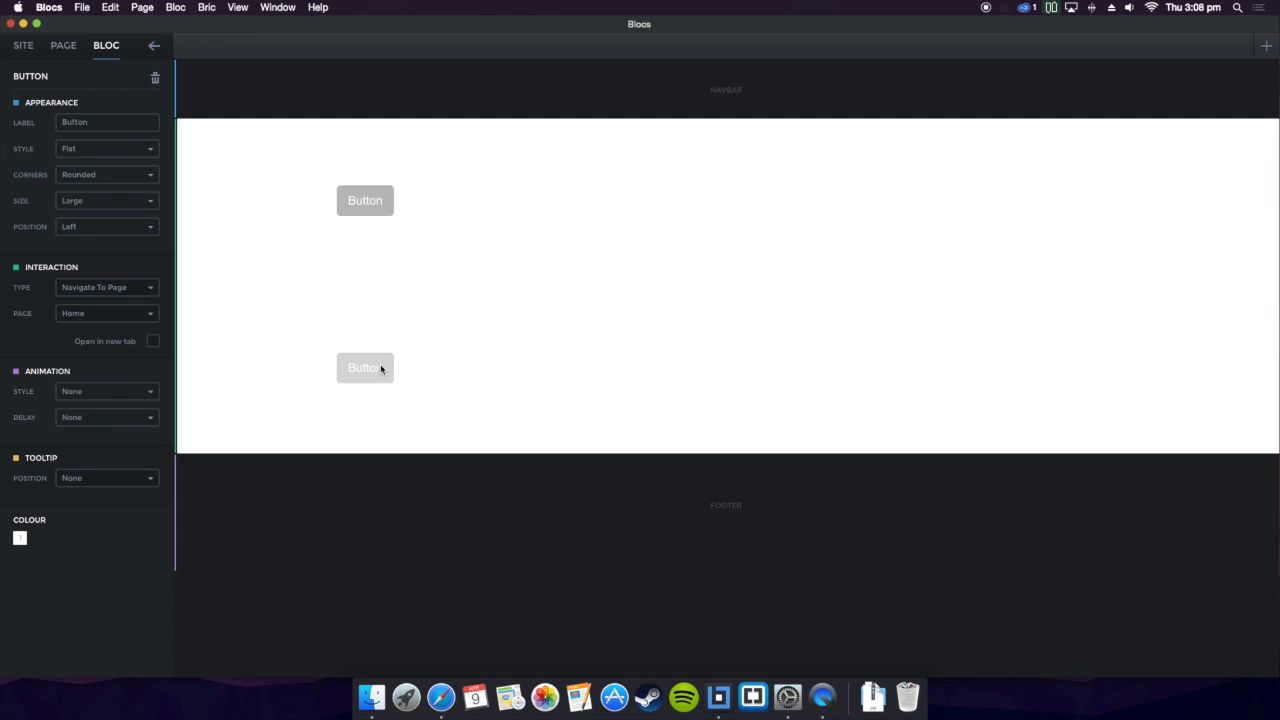
{"action": "left_click_drag", "start_coordinate": [498, 228], "coordinate": [360, 216]}
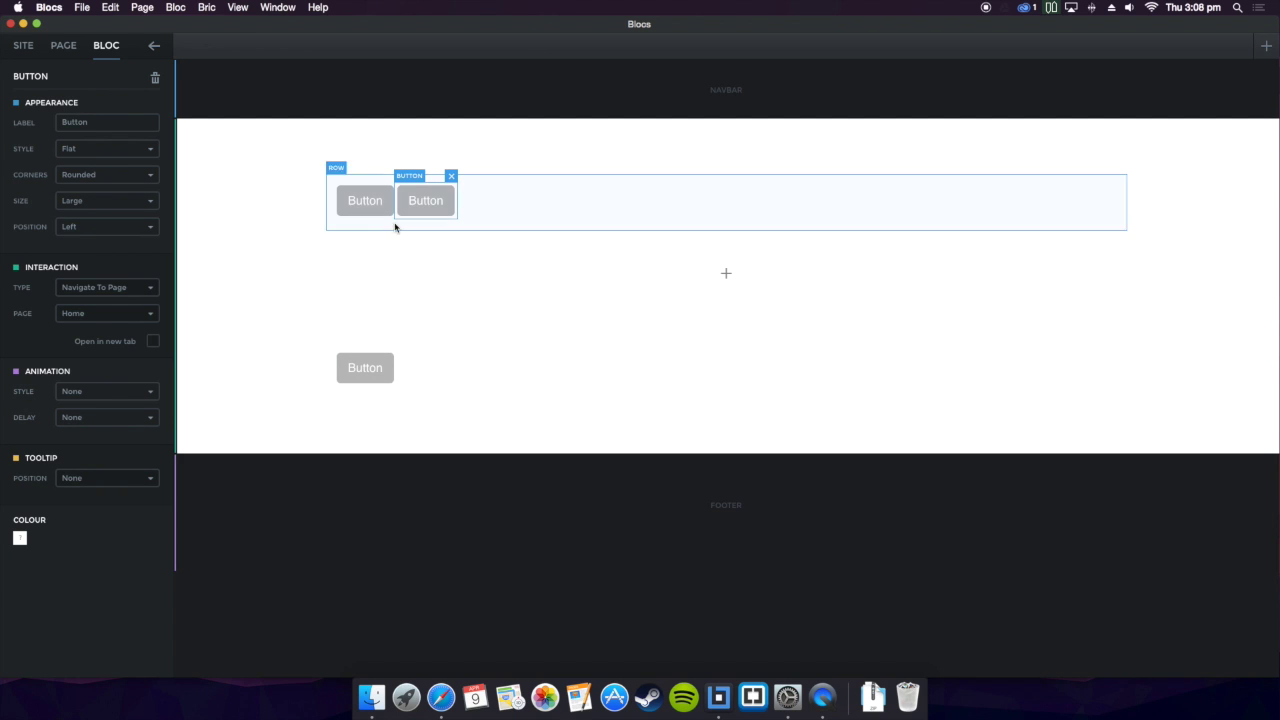
Check the top-right button and the bloc, then bring up the release notes in Safari
{"action": "left_click", "coordinate": [596, 334]}
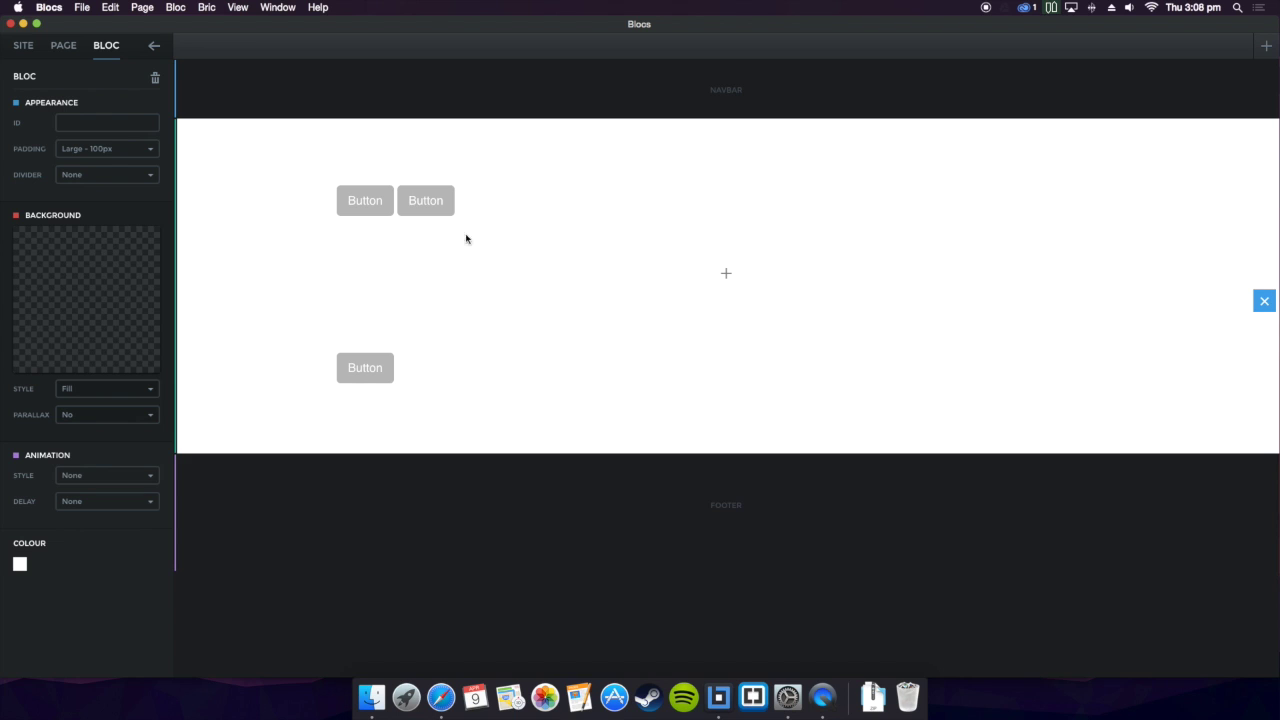
{"action": "left_click", "coordinate": [423, 202]}
{"action": "left_click", "coordinate": [726, 273]}
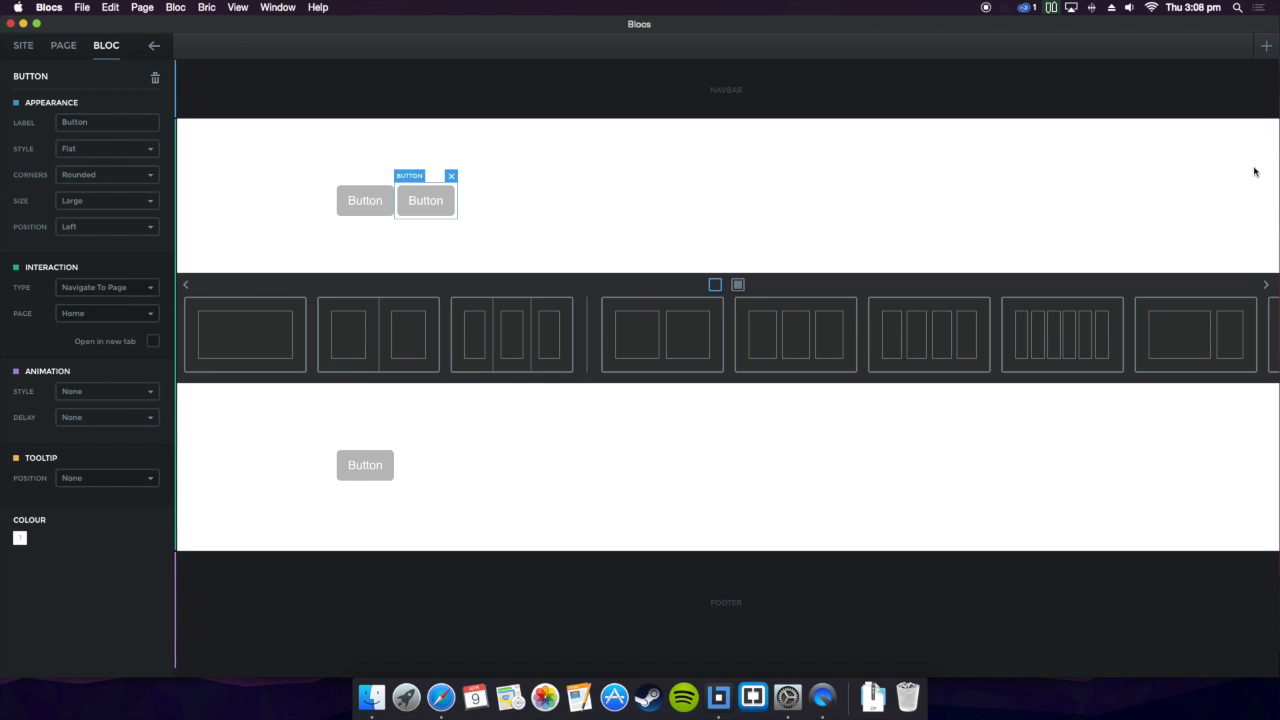
{"action": "left_click", "coordinate": [1254, 172]}
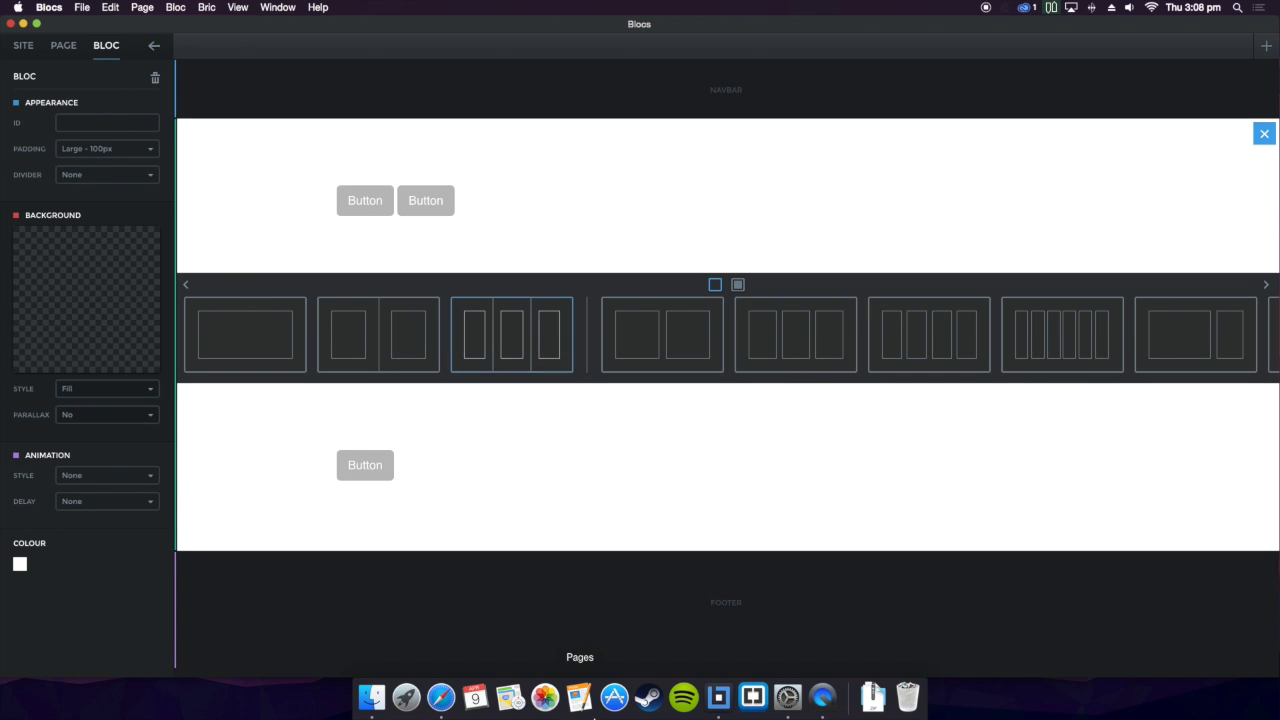
{"action": "left_click", "coordinate": [441, 697]}
{"action": "scroll", "coordinate": [534, 326], "scroll_direction": "down", "scroll_amount": 5}
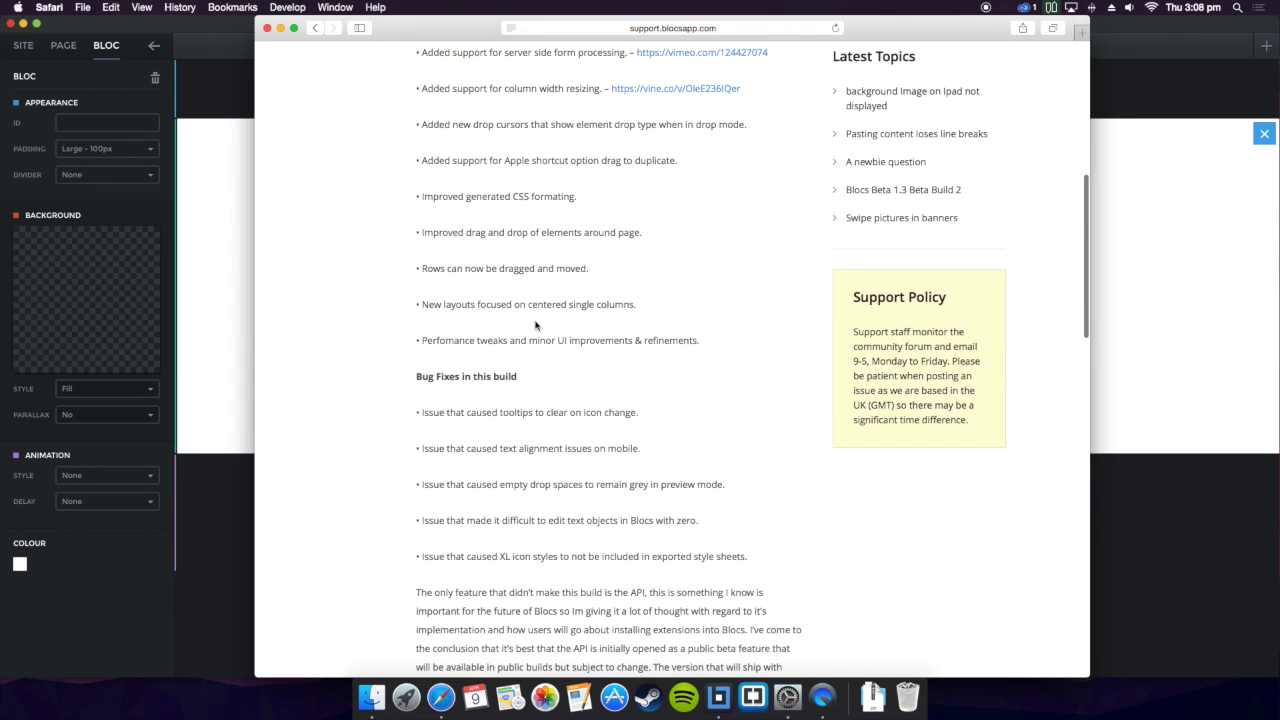
Scroll the release notes to the API paragraph, highlight its lines, then switch to Calendar
{"action": "scroll", "coordinate": [535, 325], "scroll_direction": "down", "scroll_amount": 4}
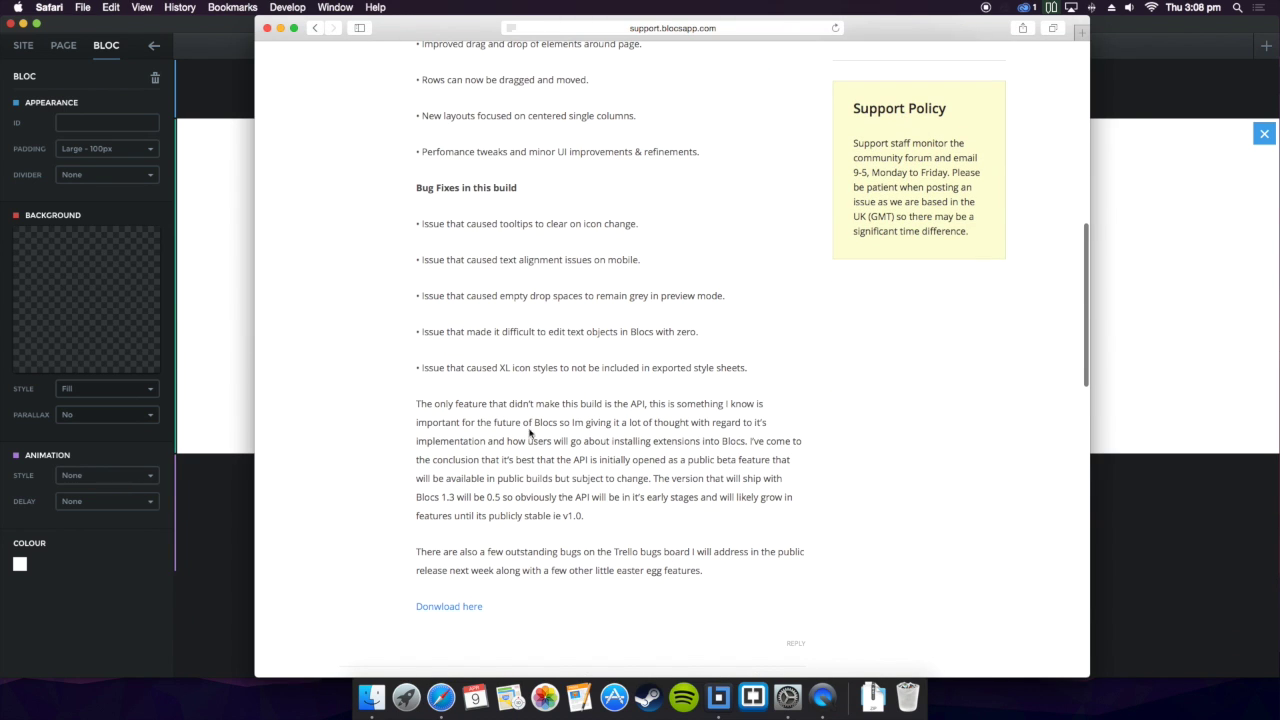
{"action": "left_click_drag", "start_coordinate": [648, 413], "coordinate": [618, 444]}
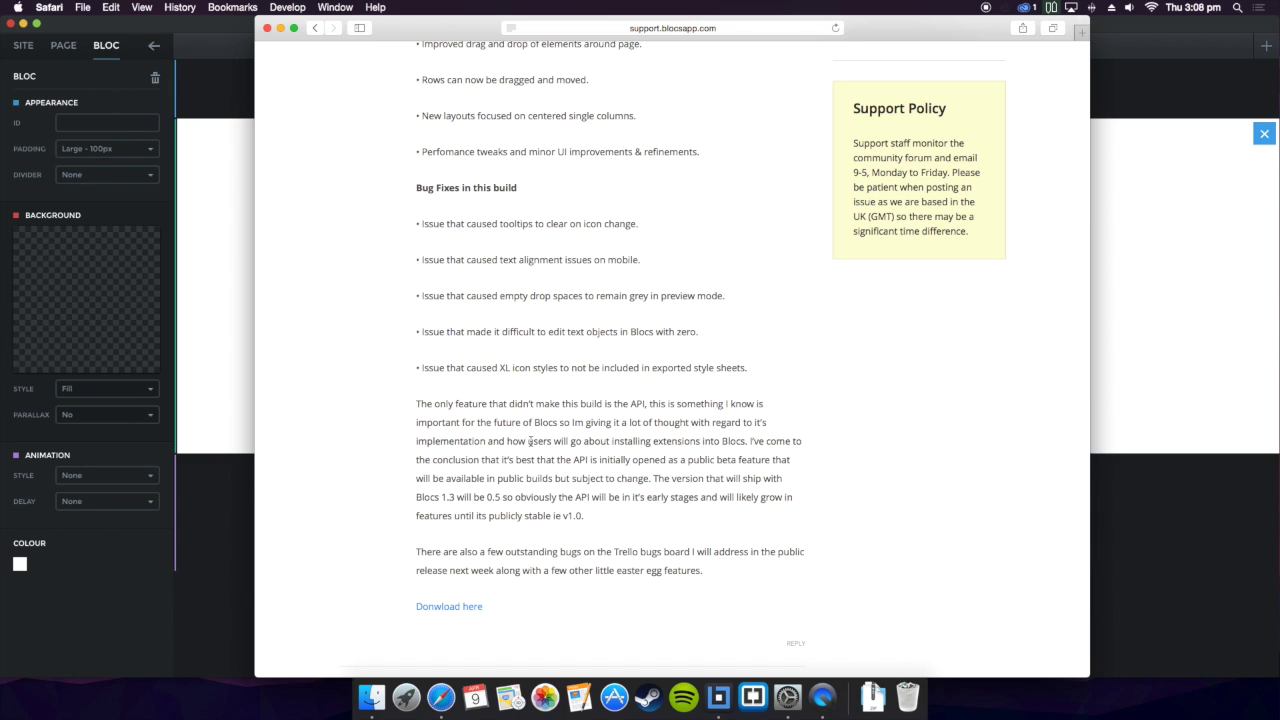
{"action": "left_click", "coordinate": [475, 697]}
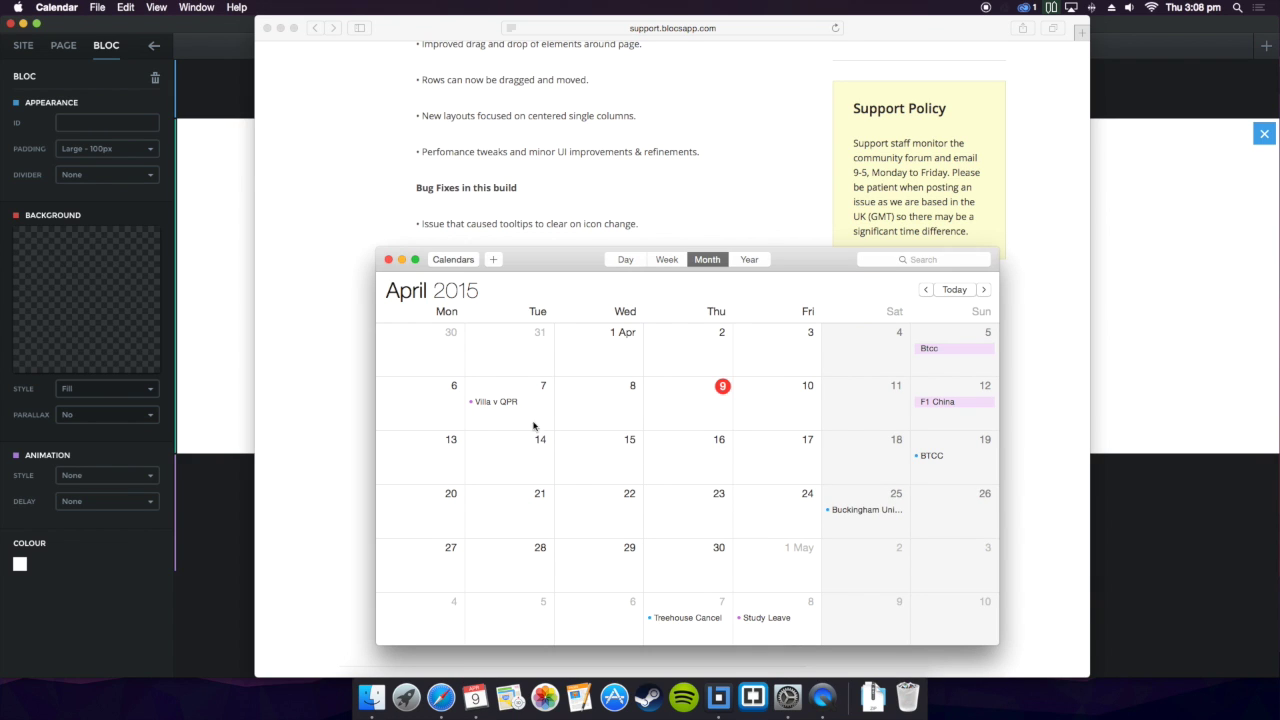
Delete the Villa v QPR event on 7 April and minimize Calendar
{"action": "left_click", "coordinate": [503, 402]}
{"action": "right_click", "coordinate": [503, 401]}
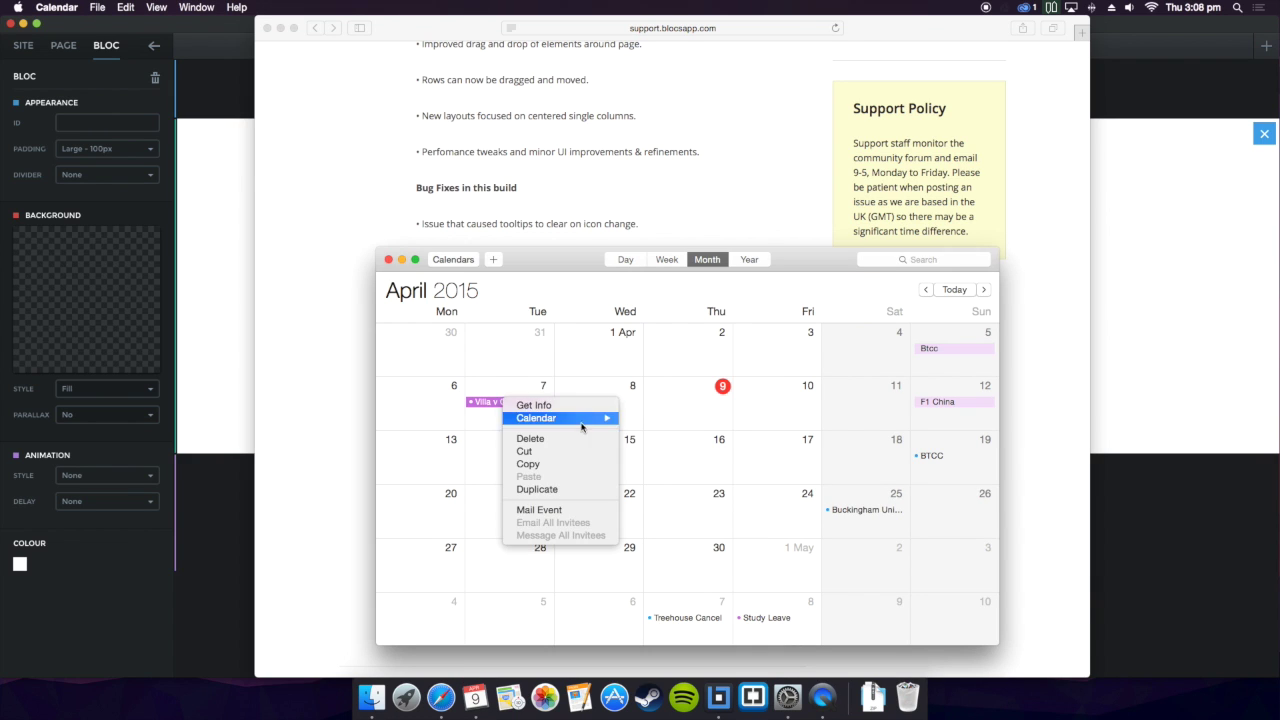
{"action": "left_click", "coordinate": [578, 439]}
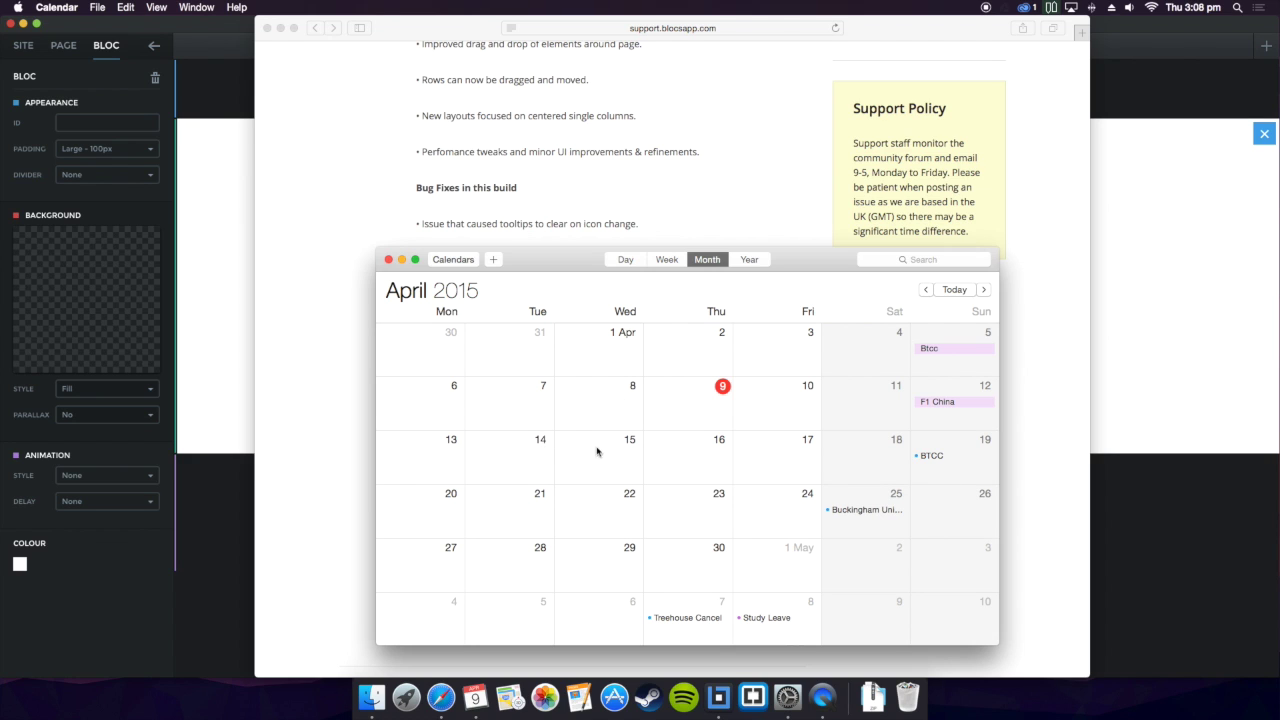
{"action": "scroll", "coordinate": [490, 420], "scroll_direction": "down", "scroll_amount": 1}
{"action": "left_click", "coordinate": [399, 260]}
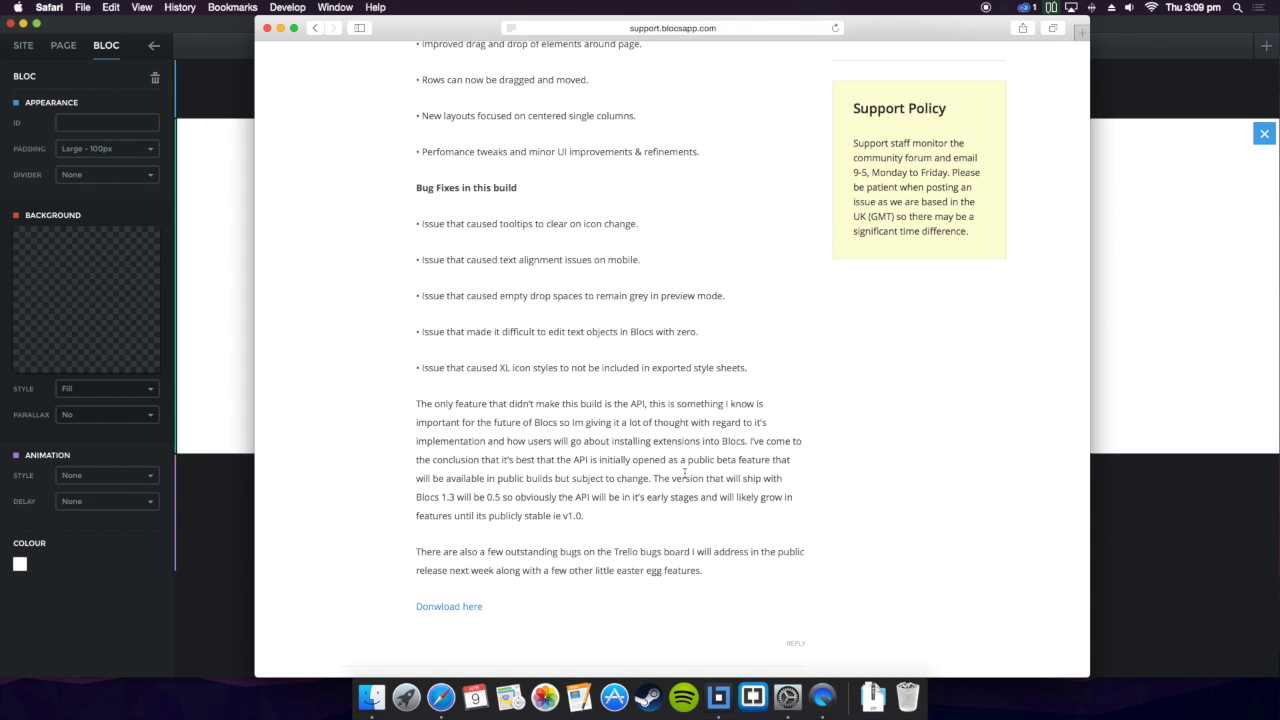
{"action": "scroll", "coordinate": [844, 492], "scroll_direction": "down", "scroll_amount": 2}
{"action": "left_click_drag", "start_coordinate": [490, 466], "coordinate": [515, 468]}
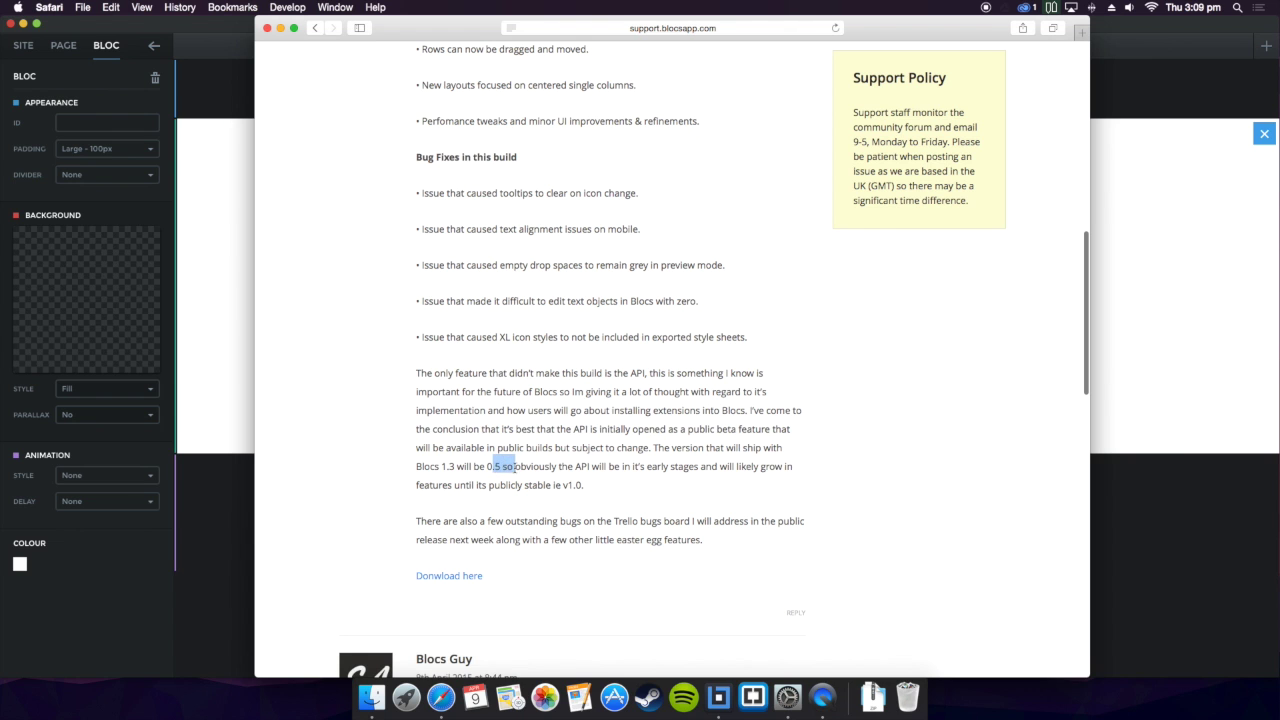
{"action": "left_click", "coordinate": [485, 470]}
{"action": "scroll", "coordinate": [366, 375], "scroll_direction": "down", "scroll_amount": 3}
{"action": "scroll", "coordinate": [366, 376], "scroll_direction": "up", "scroll_amount": 5}
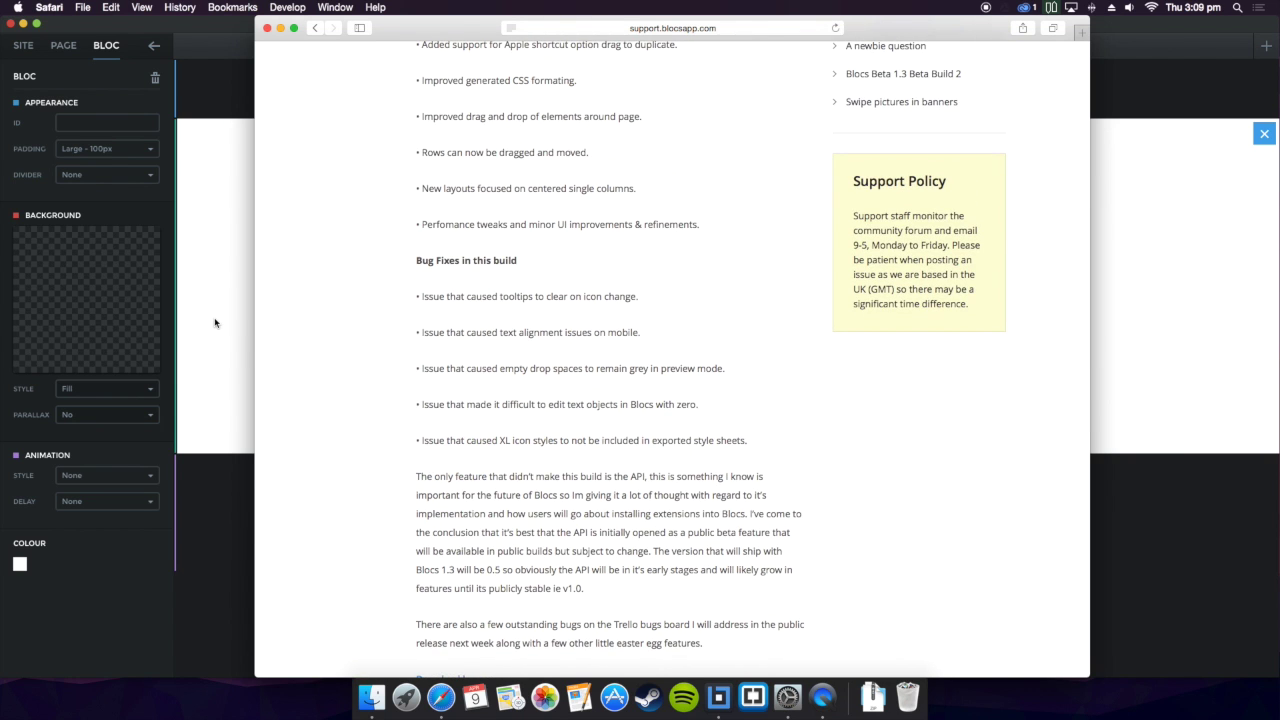